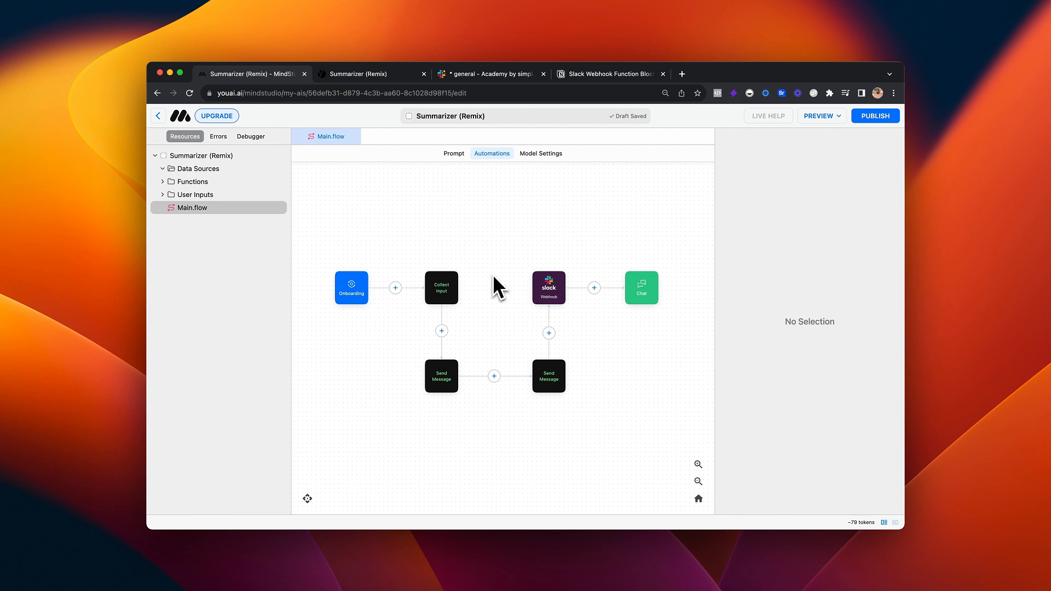
- Start a new thread in the Summarizer (Remix) app and upload a CSV file for summarizing
click(364, 74)
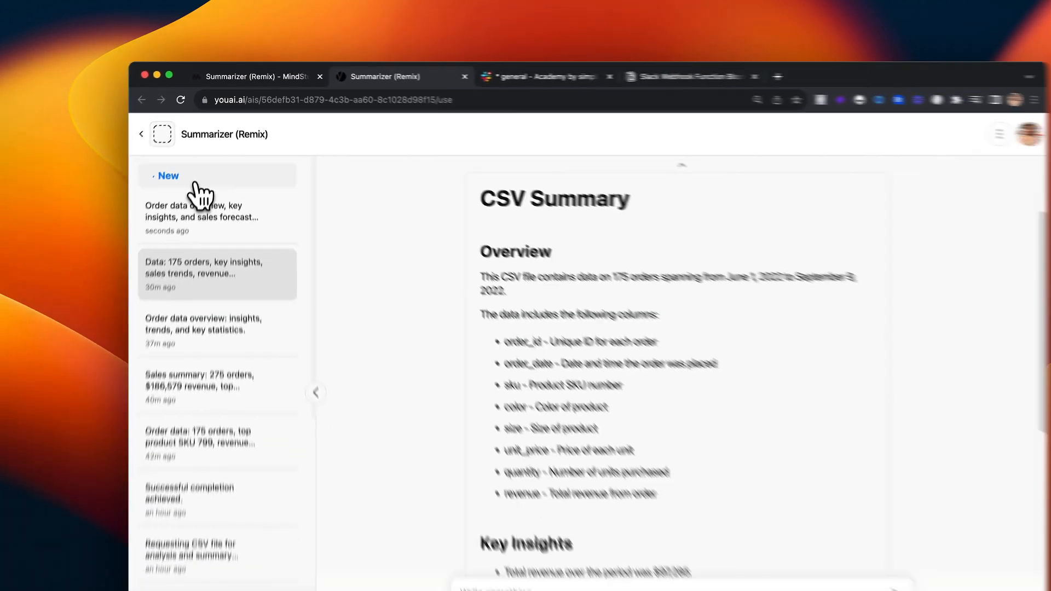
click(164, 255)
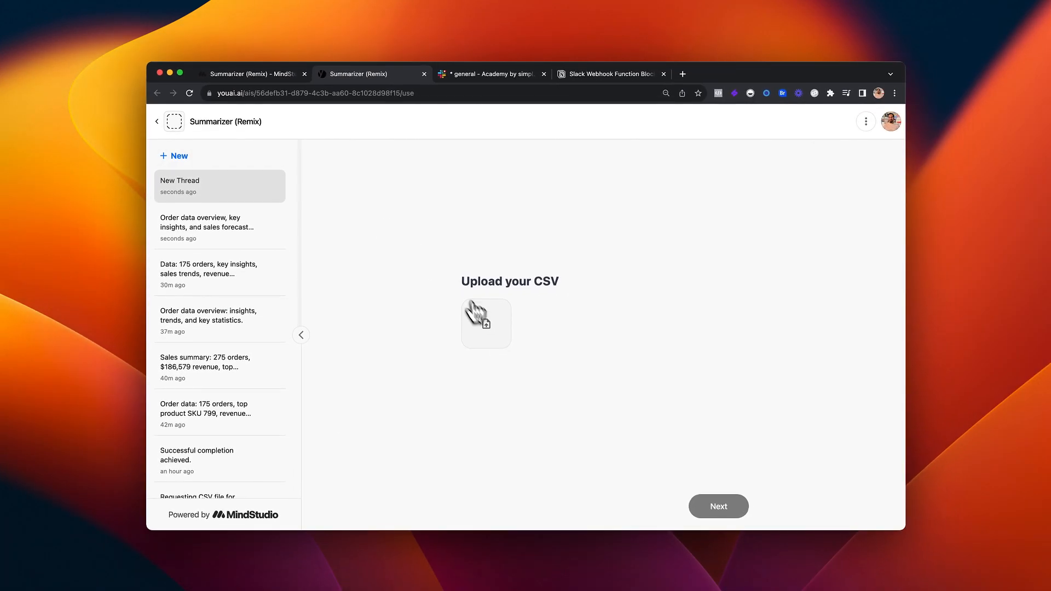
click(491, 328)
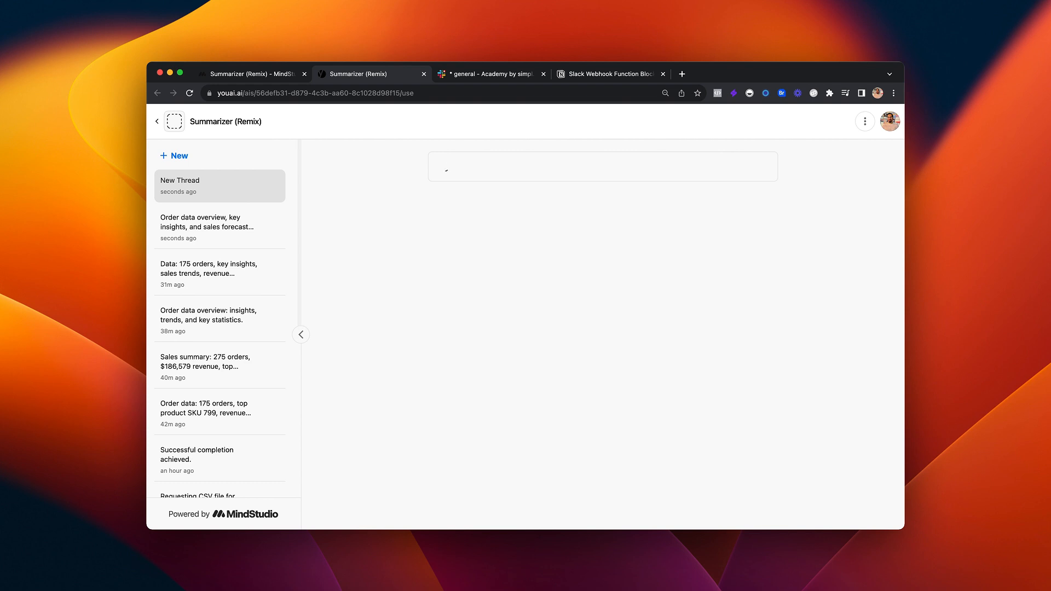
- Review the generated CSV summary and check the incoming webhook messages in Slack's general channel
scroll(600, 317, up, 6)
scroll(600, 317, up, 3)
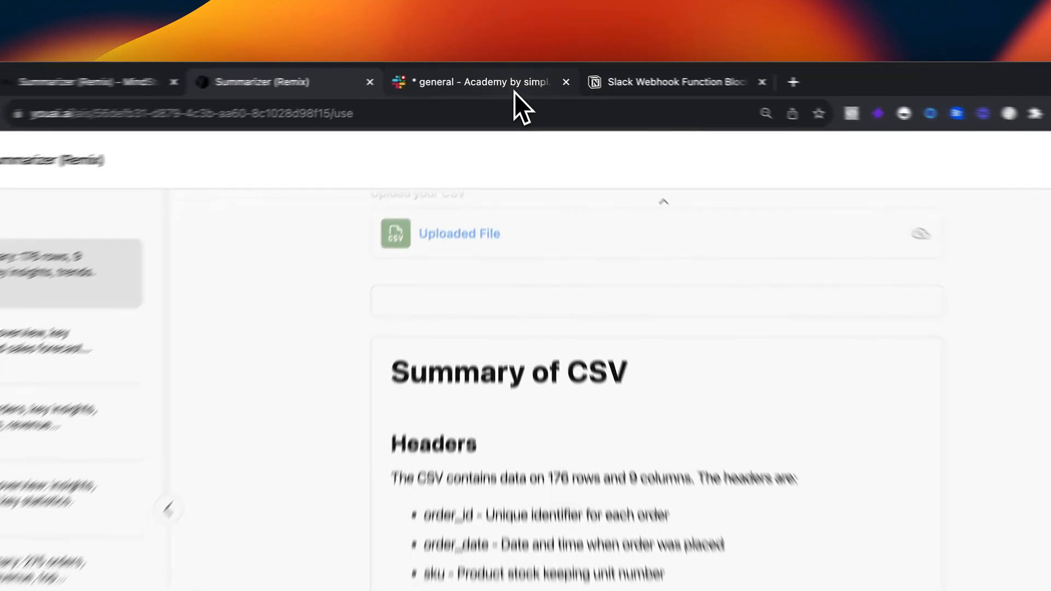
click(513, 74)
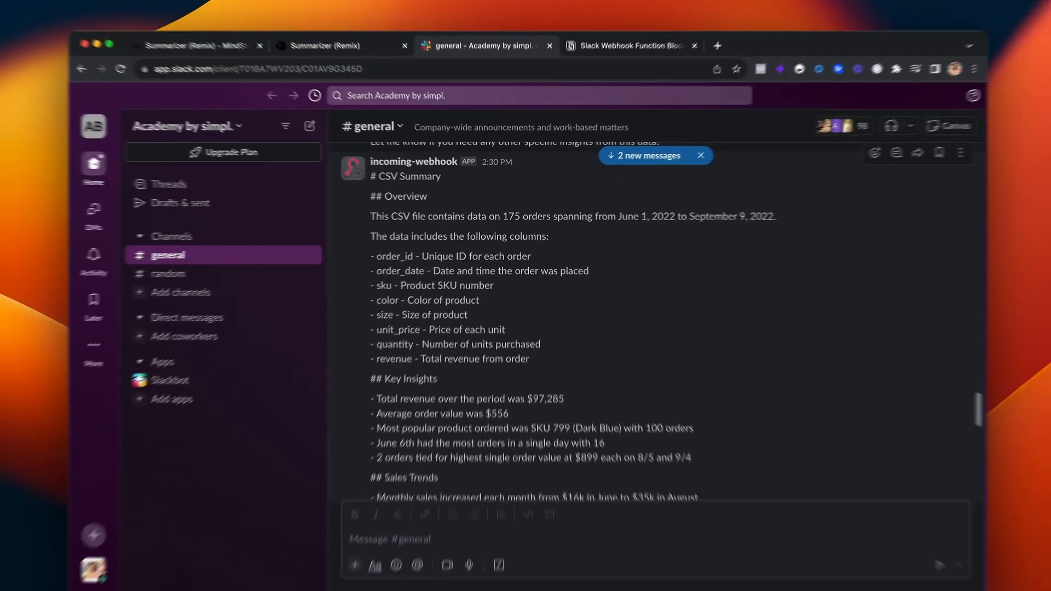
scroll(527, 474, down, 6)
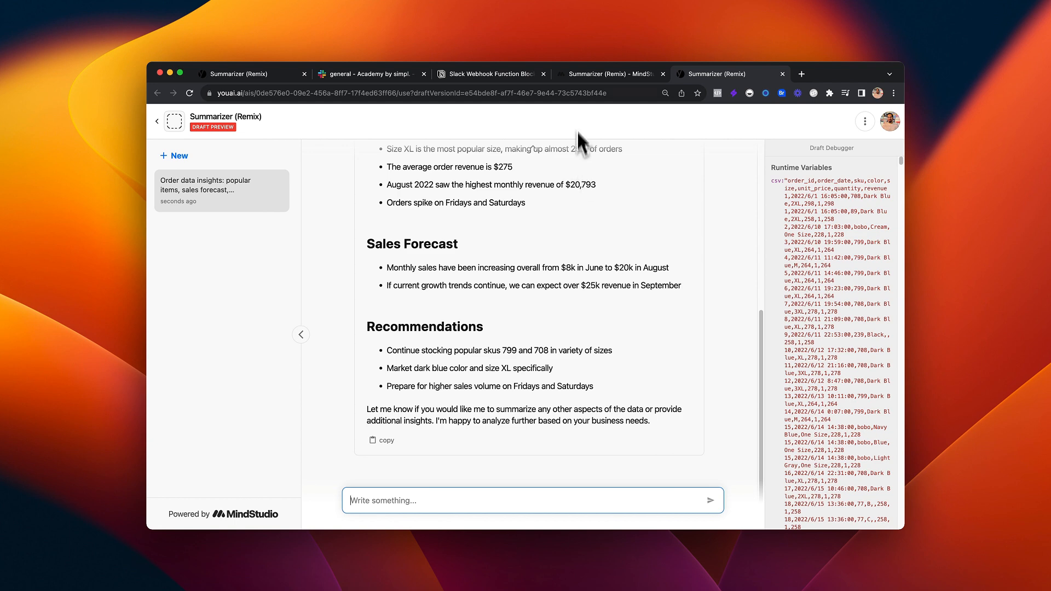
- Back in the MindStudio editor, set the Send Message block's response behavior to Assign to Variable with the variable name output
click(583, 81)
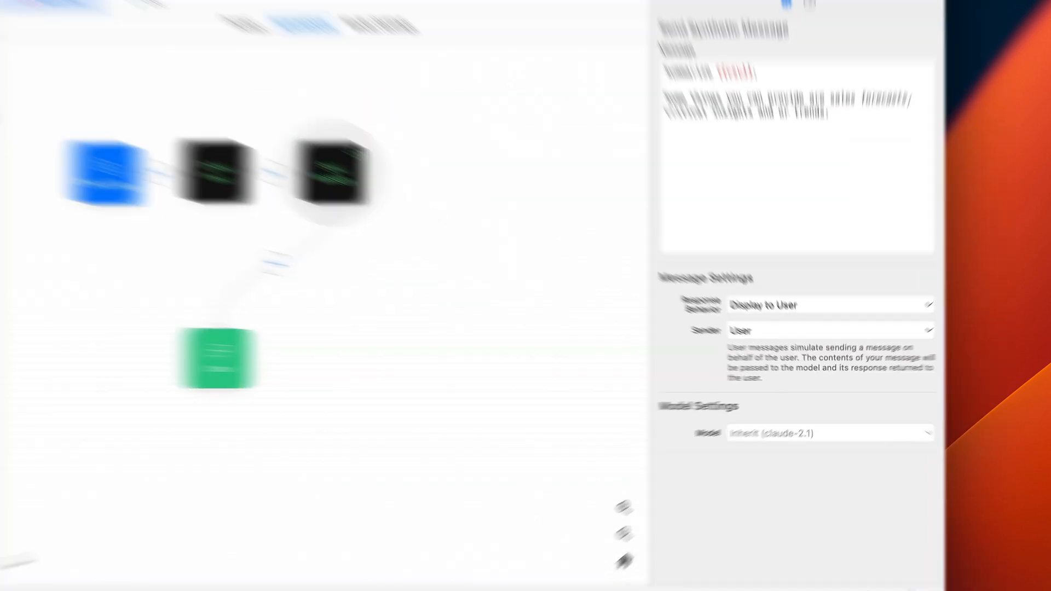
click(801, 333)
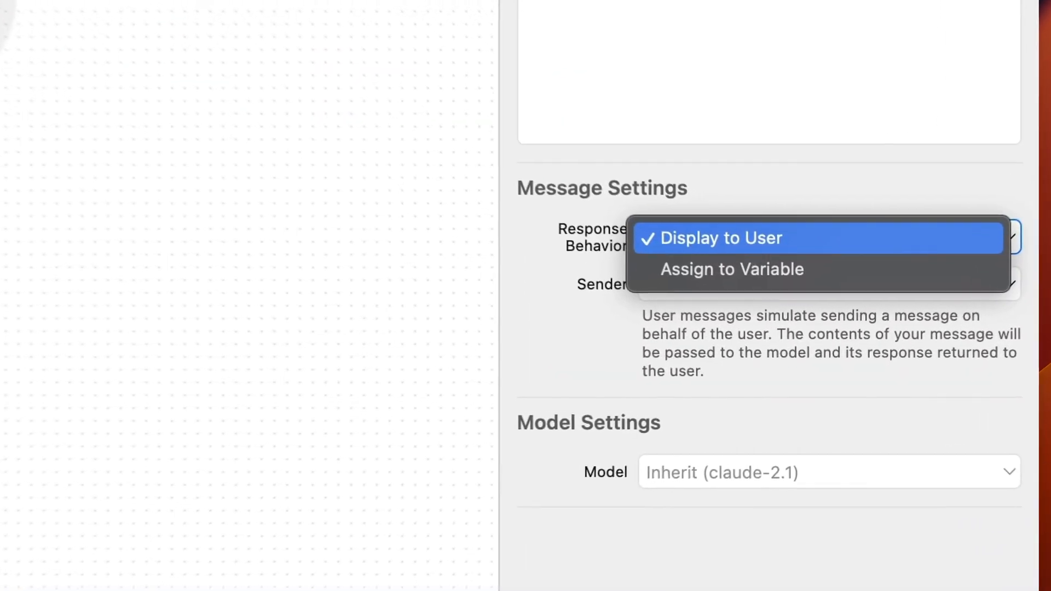
click(753, 264)
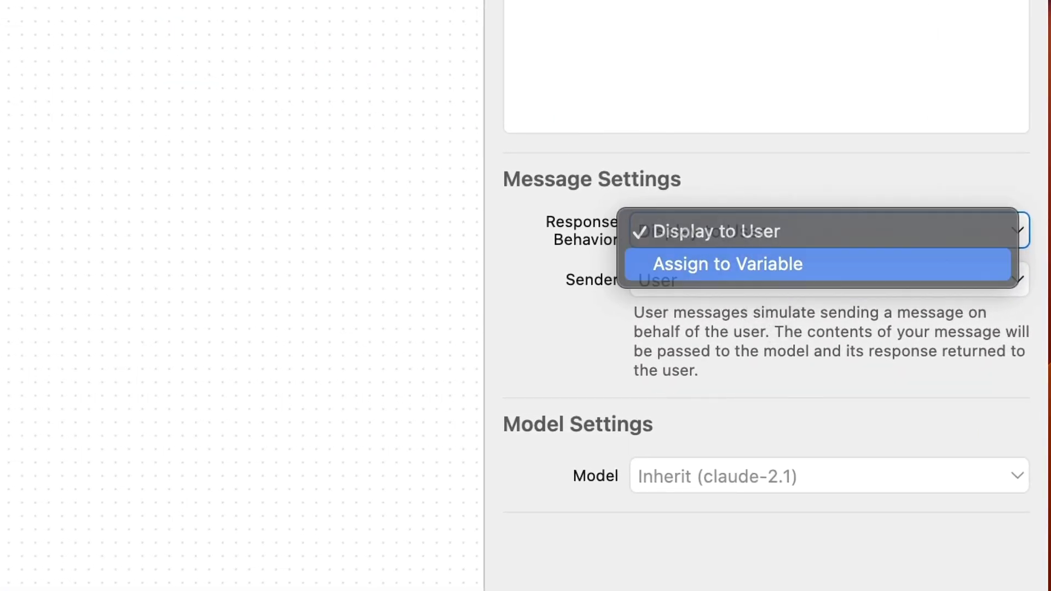
text(outpyu)
key(BackSpace)
key(BackSpace)
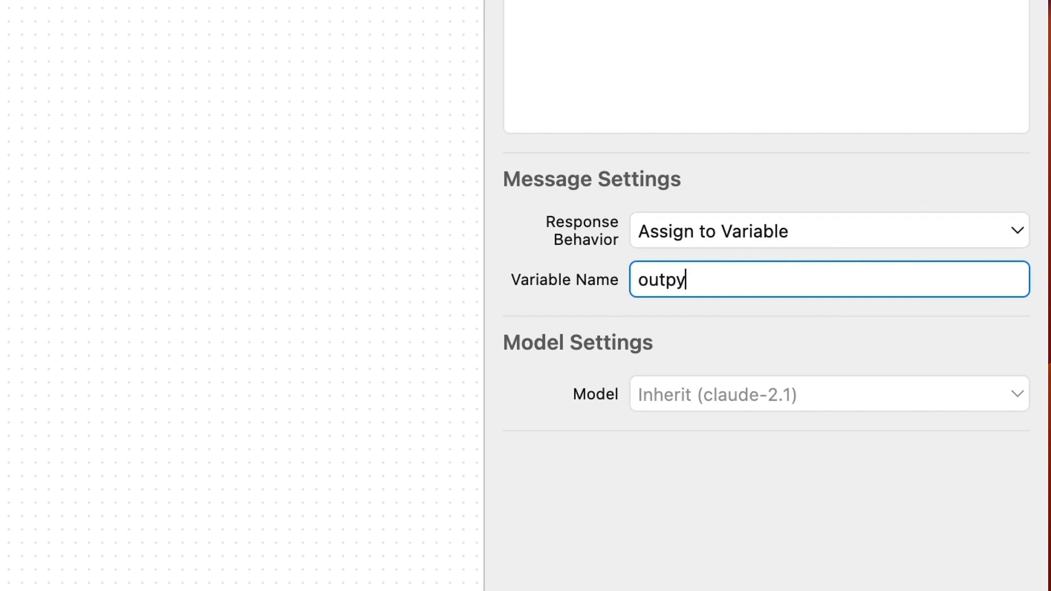
text(ut)
key(Return)
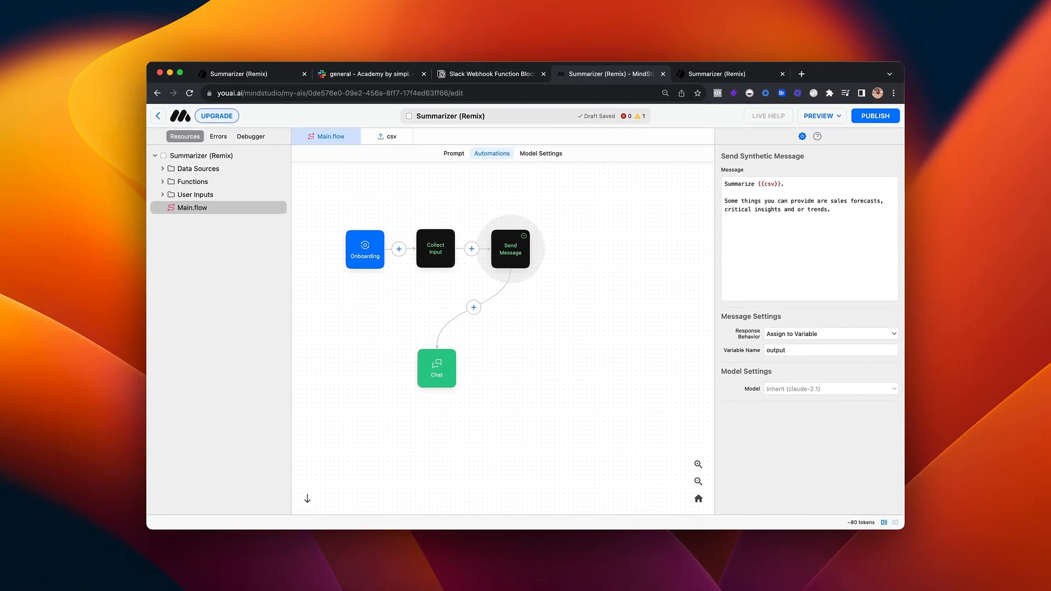
- Insert a second Send Message block before Chat with {{output}} as its message, and change its sender
click(473, 307)
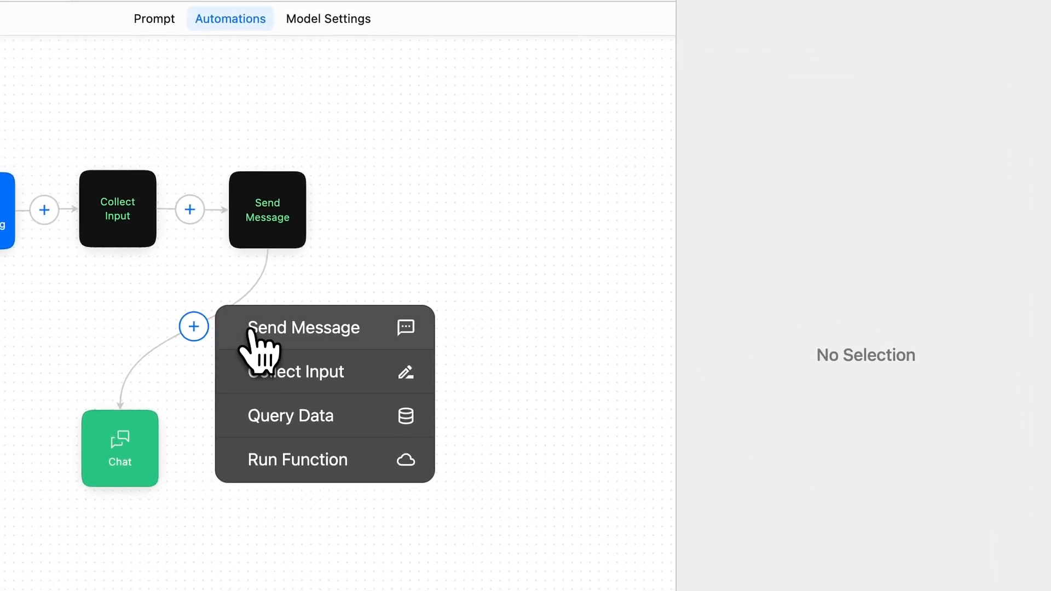
click(303, 328)
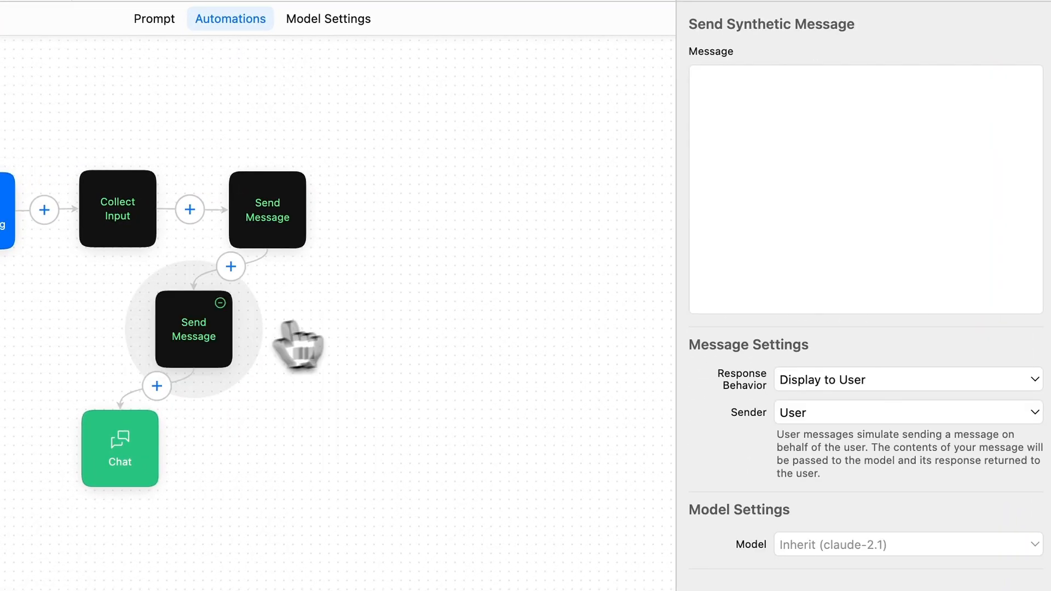
click(730, 239)
text({{output)
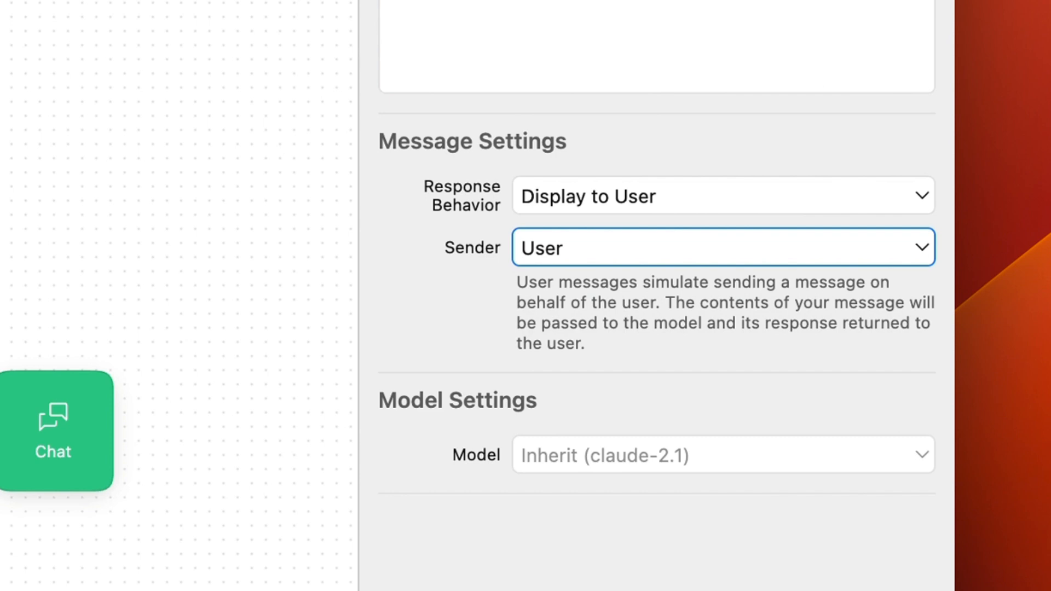
click(687, 246)
click(687, 282)
click(692, 202)
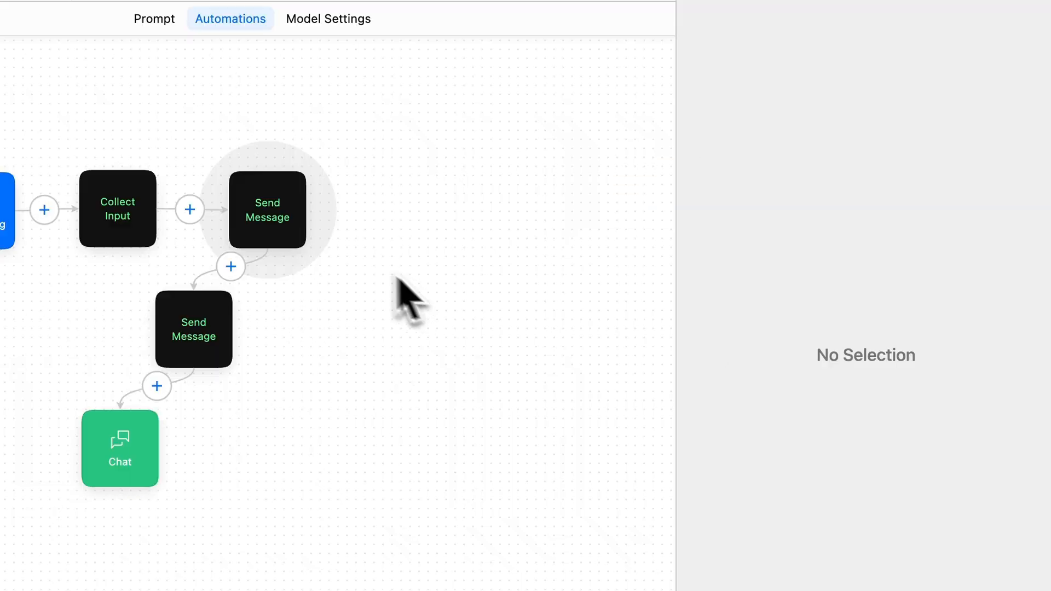
- Review the settings of the Collect Input block and the two Send Message blocks
click(113, 241)
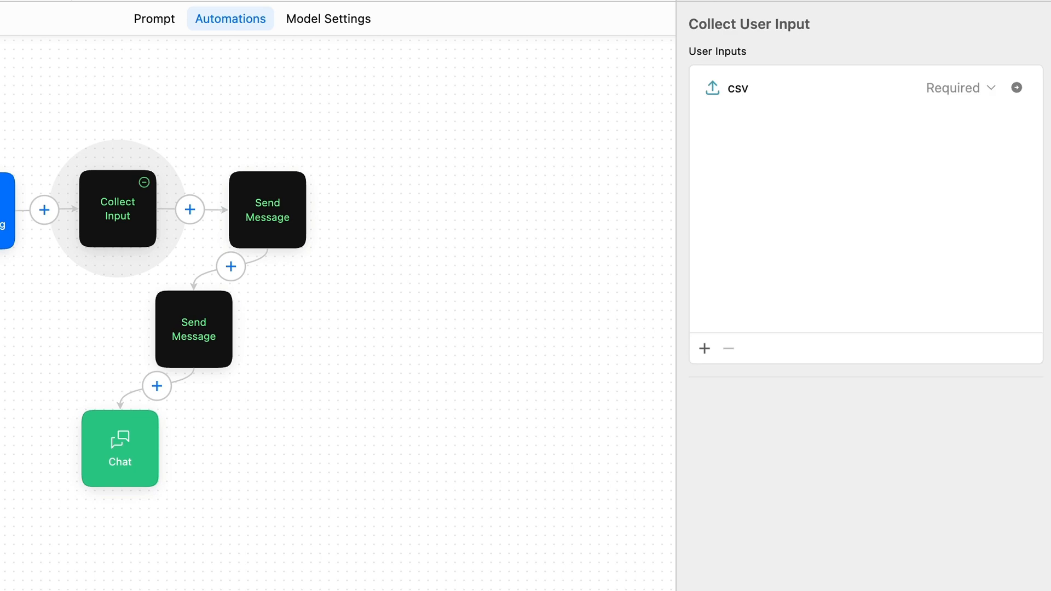
click(241, 248)
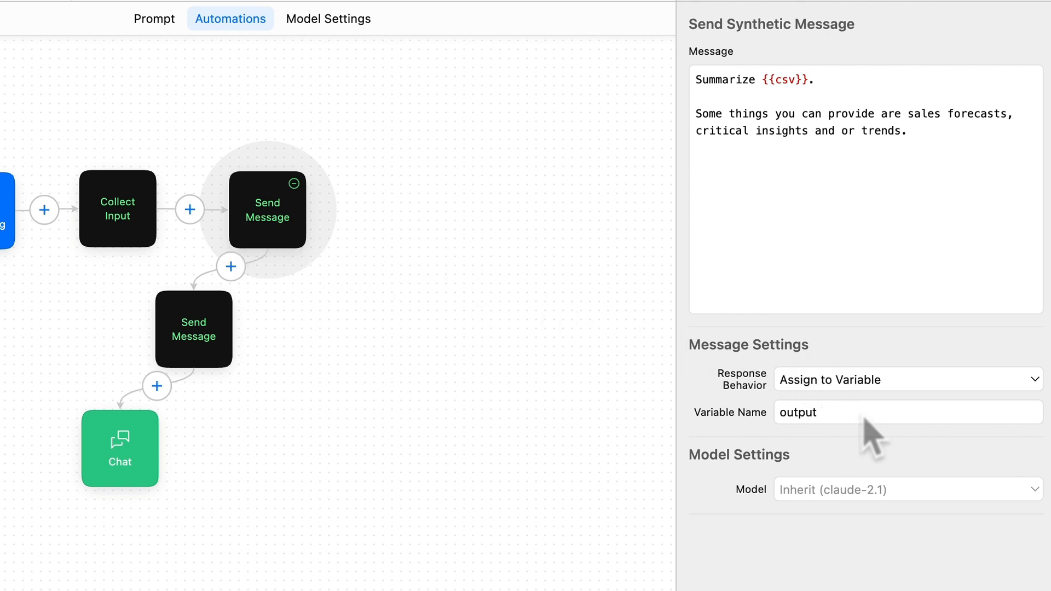
click(232, 342)
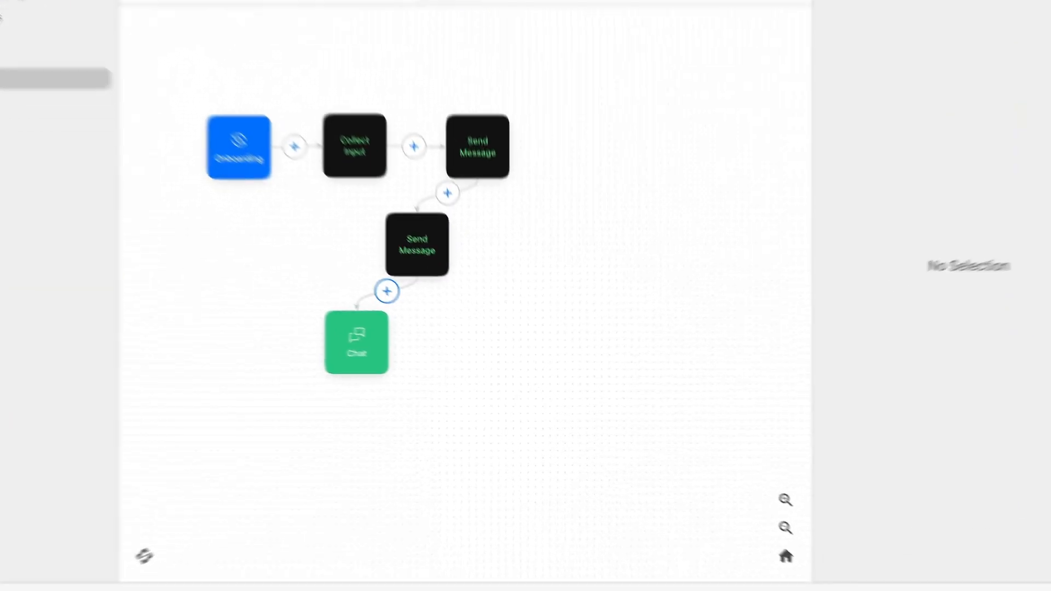
- Insert a Run Function block before Chat and import the Slack Webhook community function into it
click(455, 337)
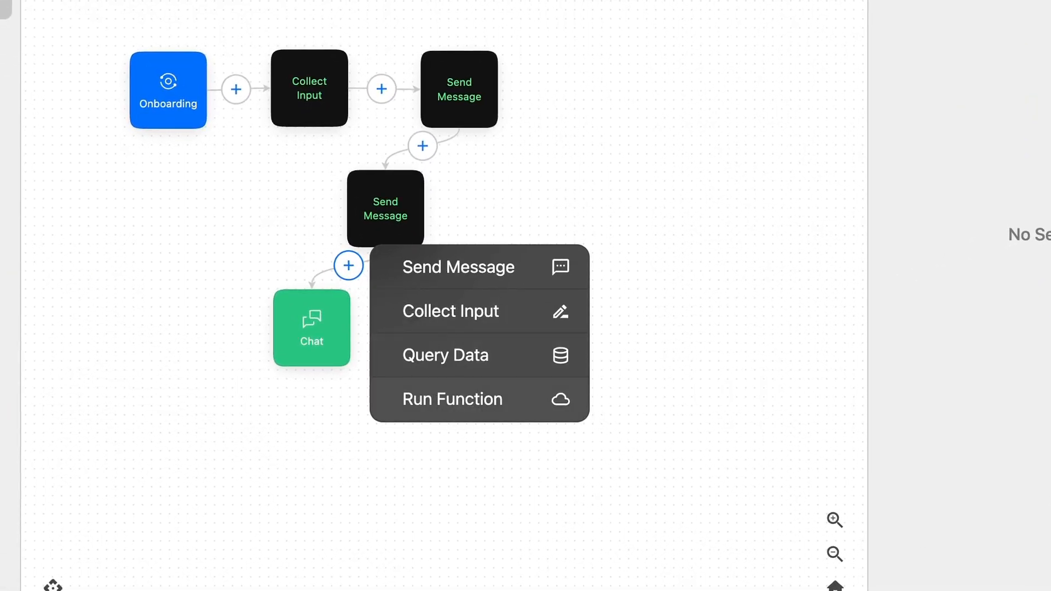
click(452, 399)
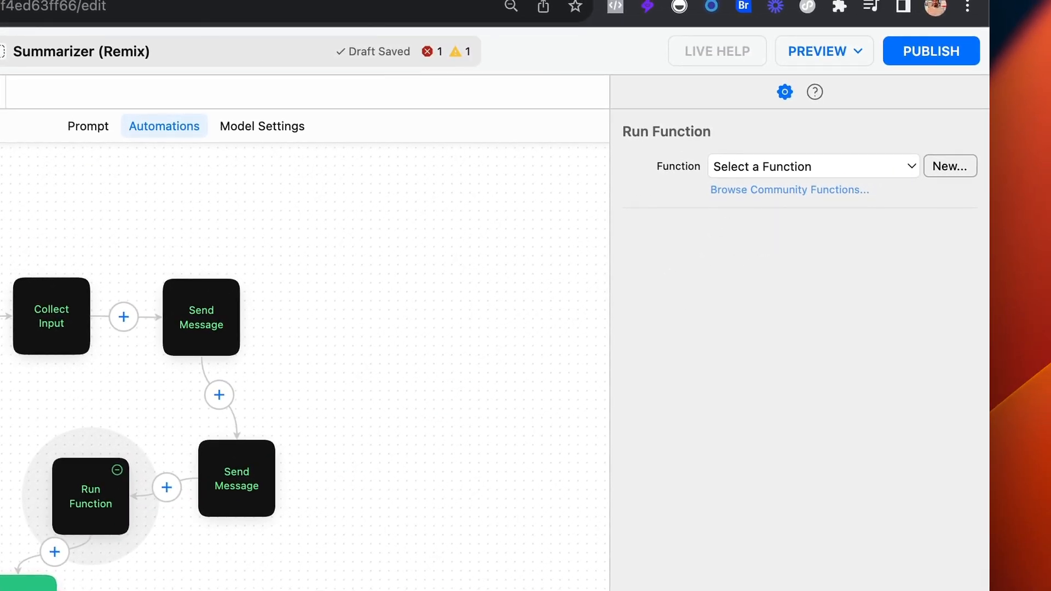
click(789, 189)
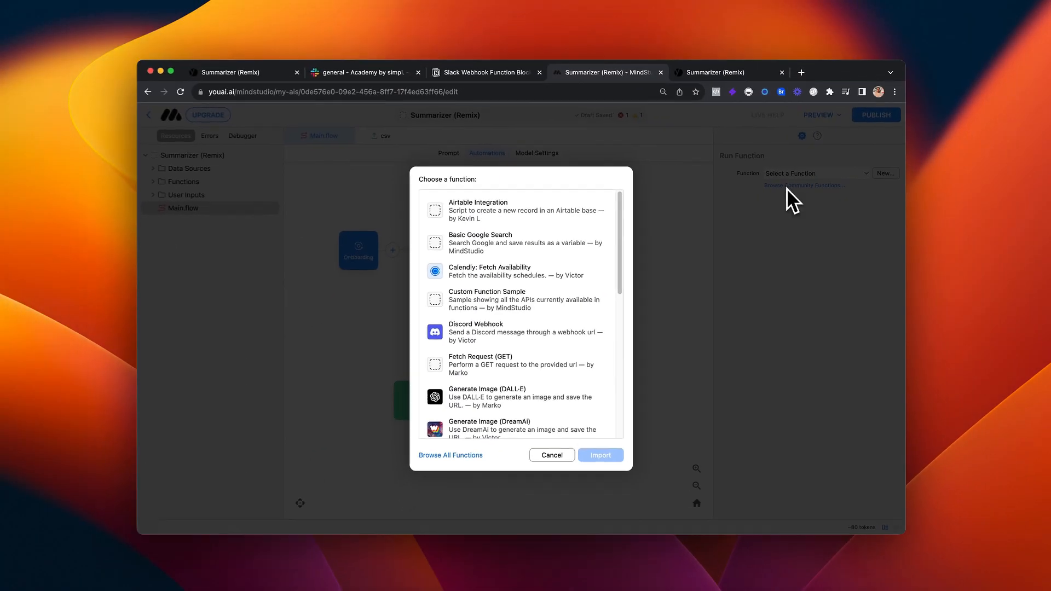
scroll(542, 325, down, 5)
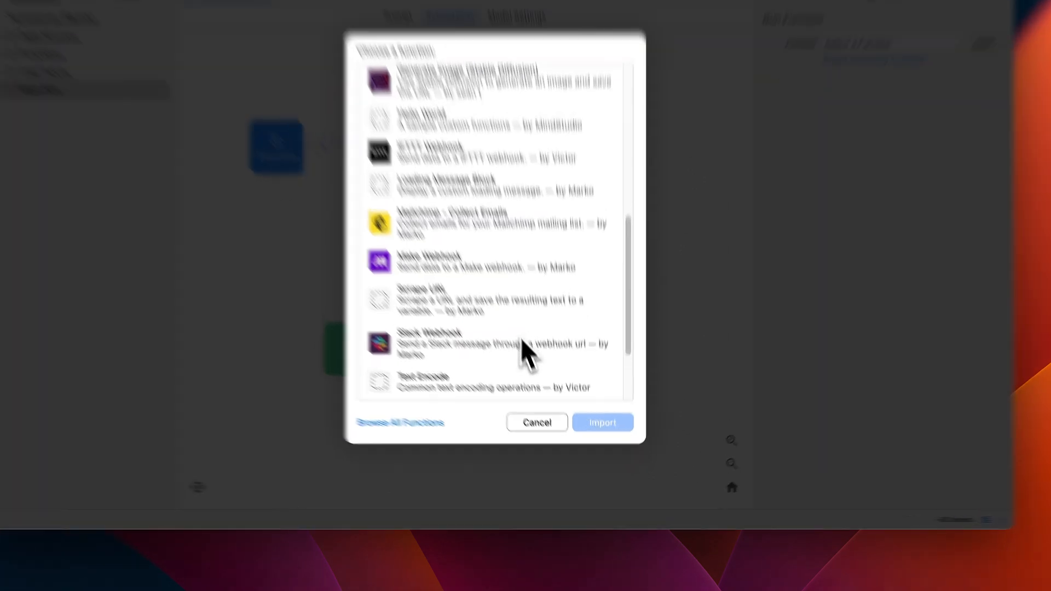
click(553, 404)
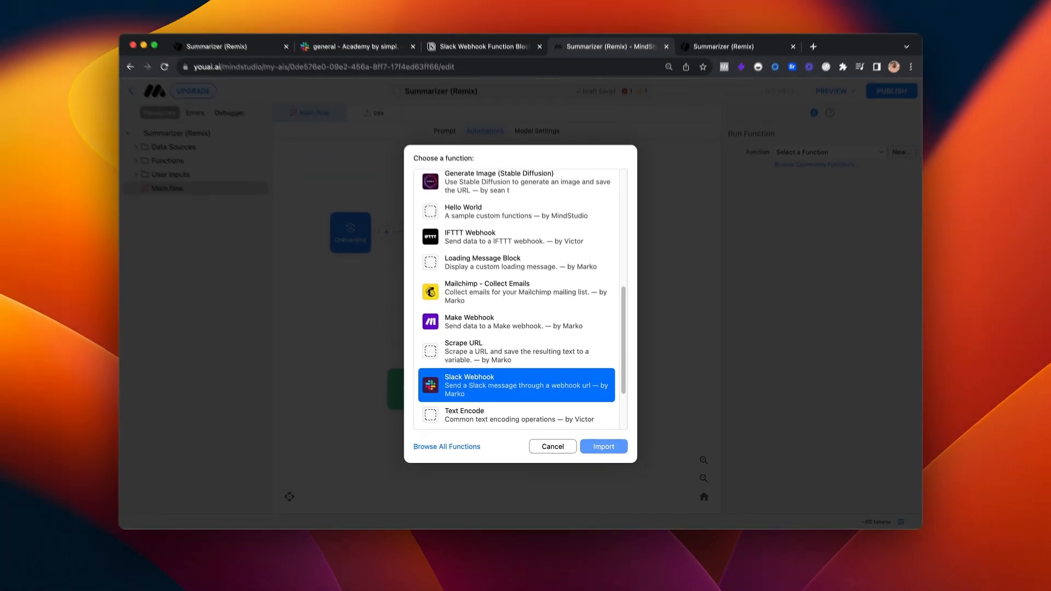
click(604, 447)
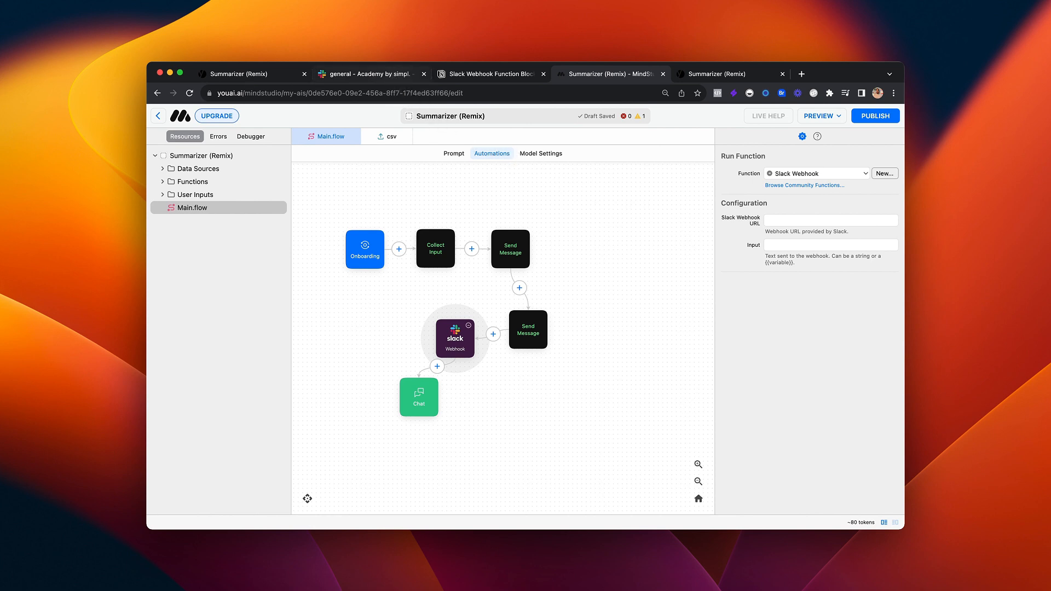
- Switch to Slack and create a private channel named sales-reports without adding any people
click(361, 73)
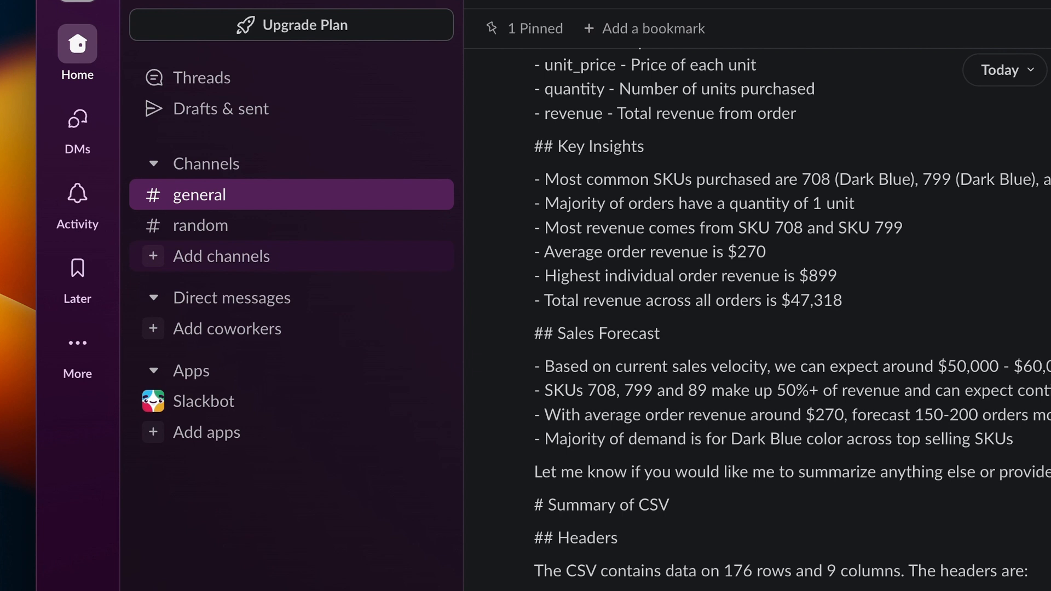
click(274, 257)
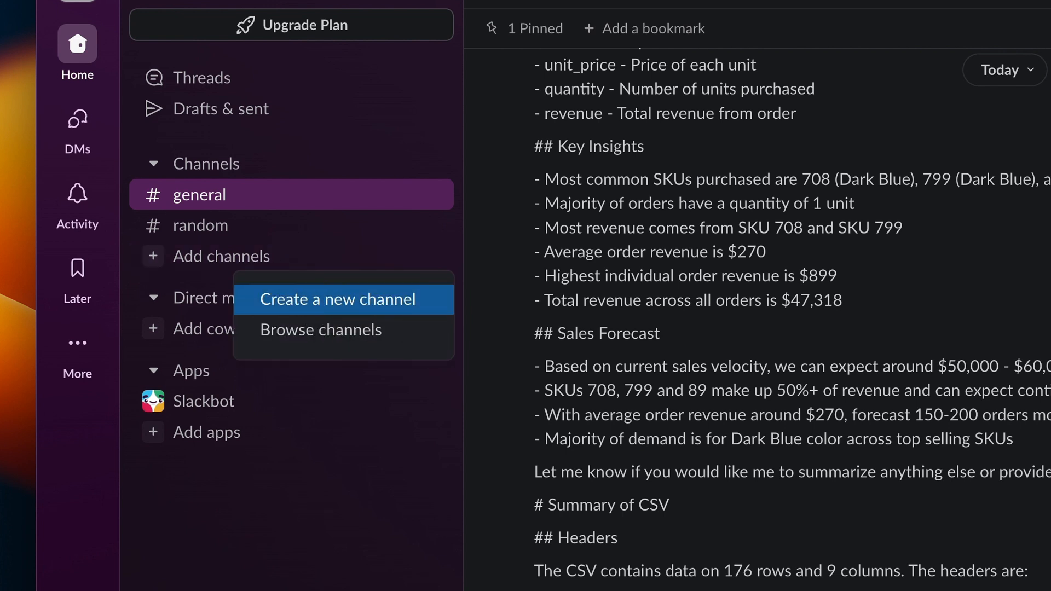
key(Return)
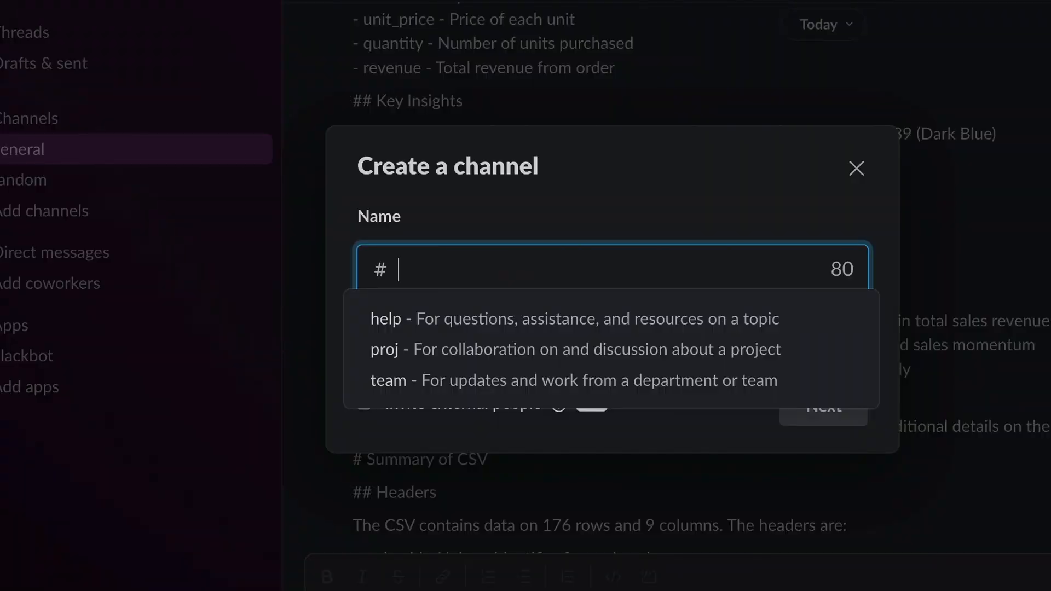
text(sales-report)
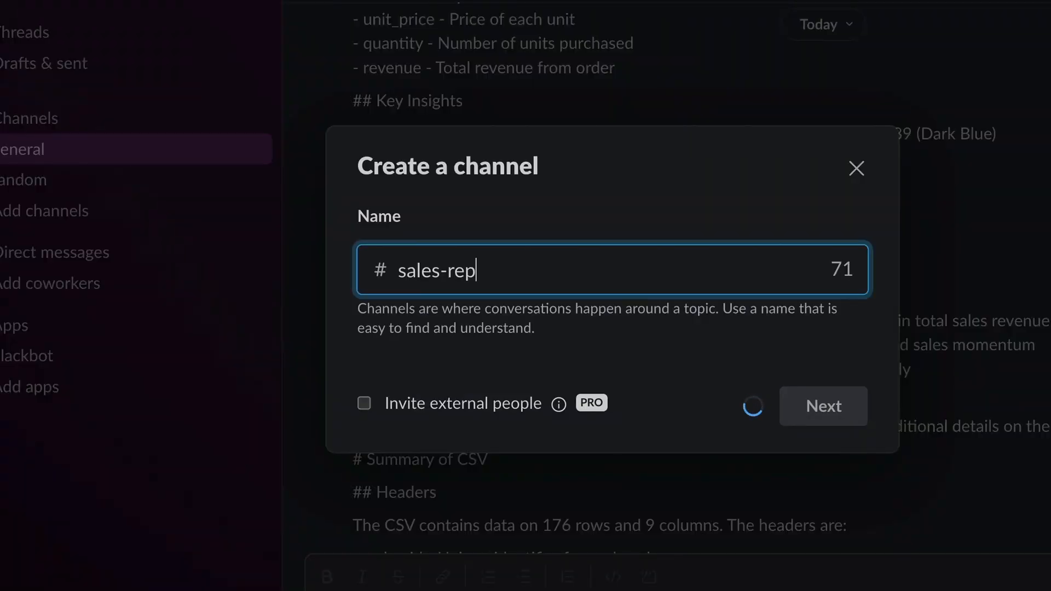
text(s)
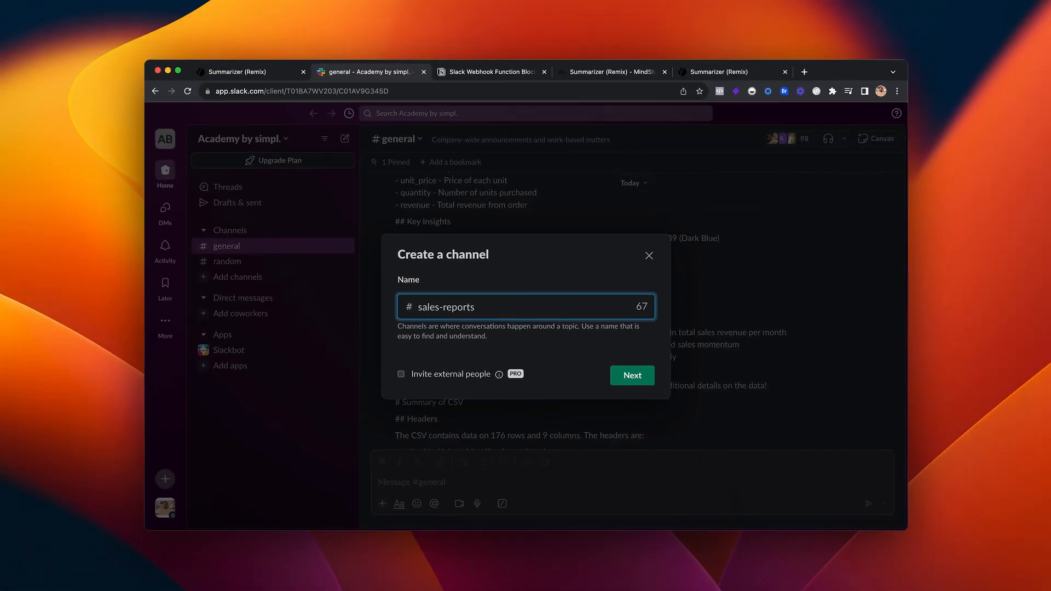
click(636, 380)
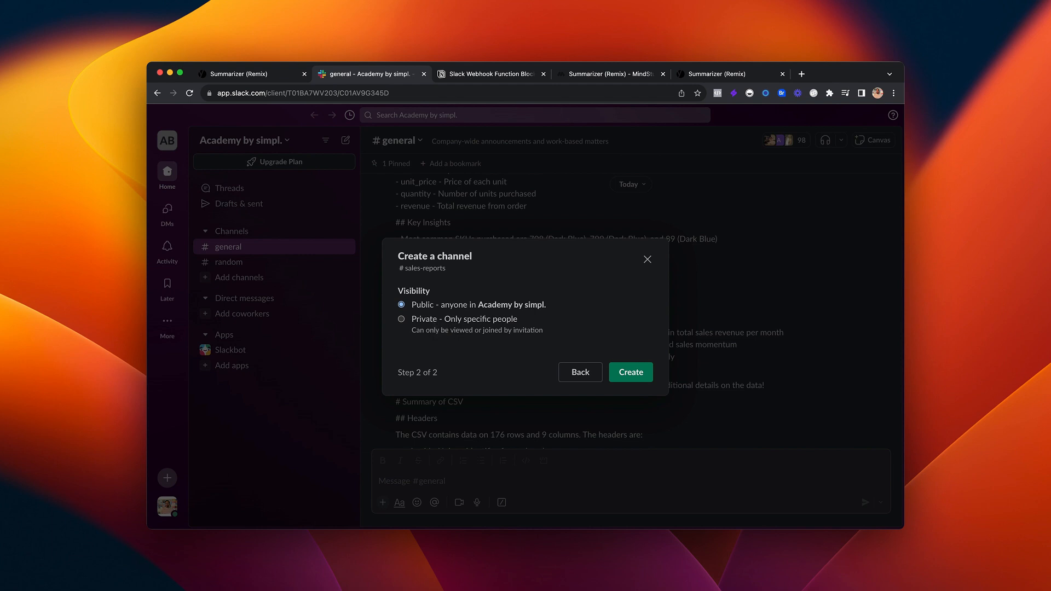
click(402, 319)
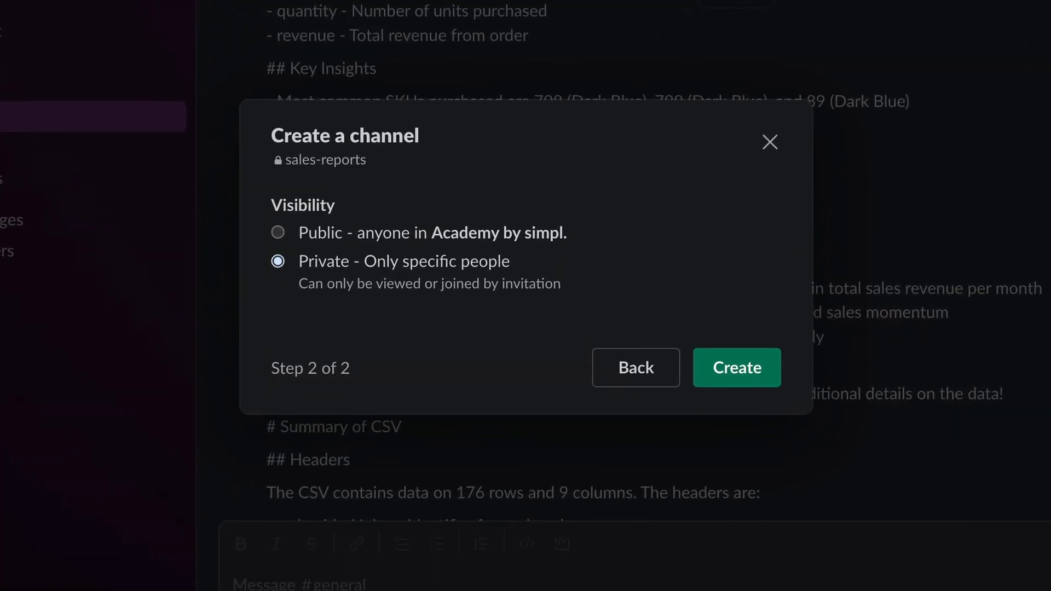
click(742, 374)
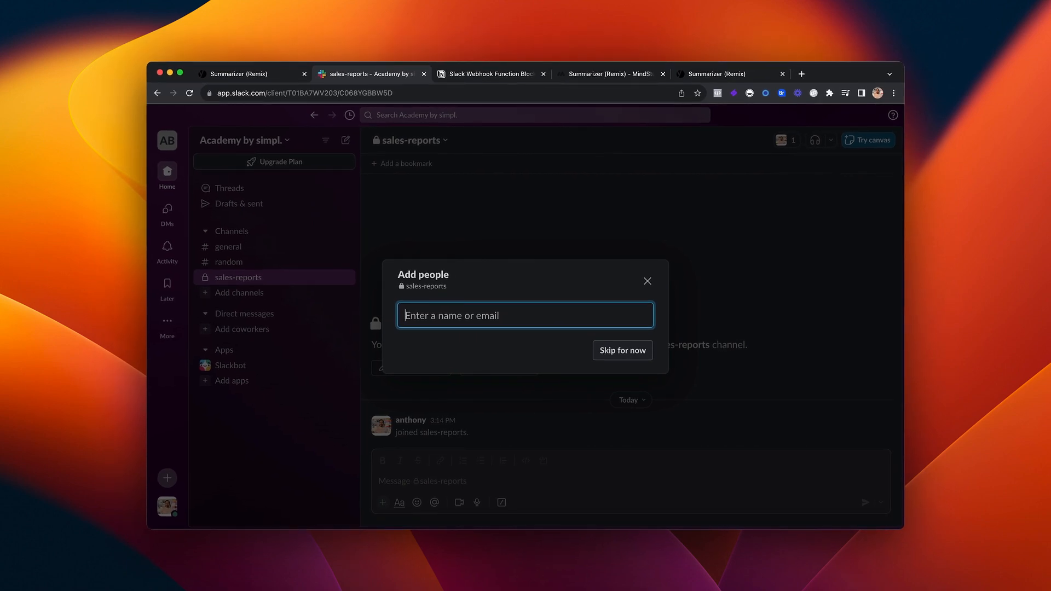
click(634, 361)
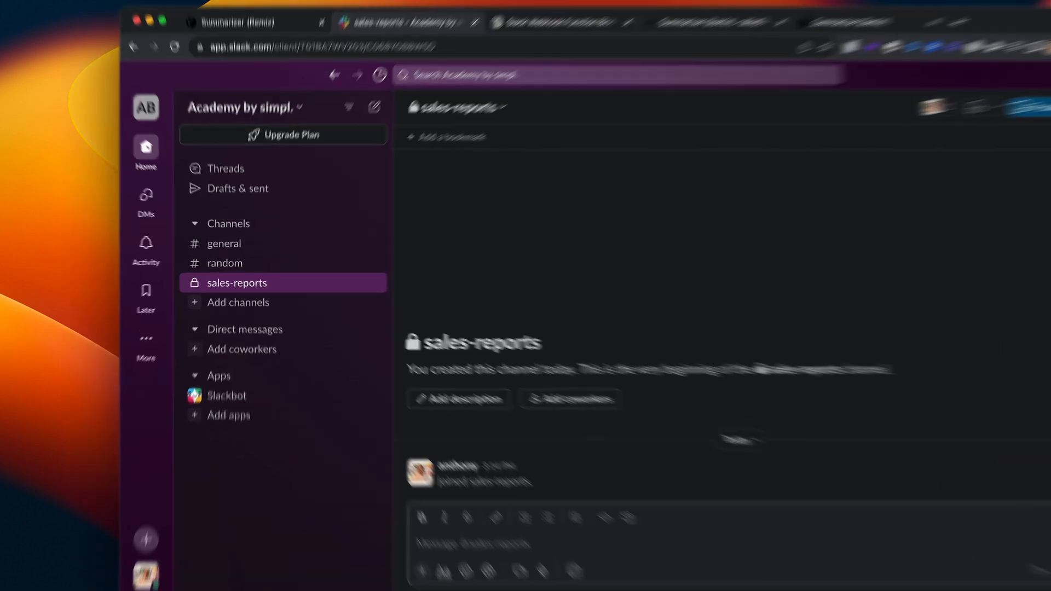
- From the sales-reports channel's integrations, search the apps to add for webhook and start installing Incoming WebHooks
right_click(370, 283)
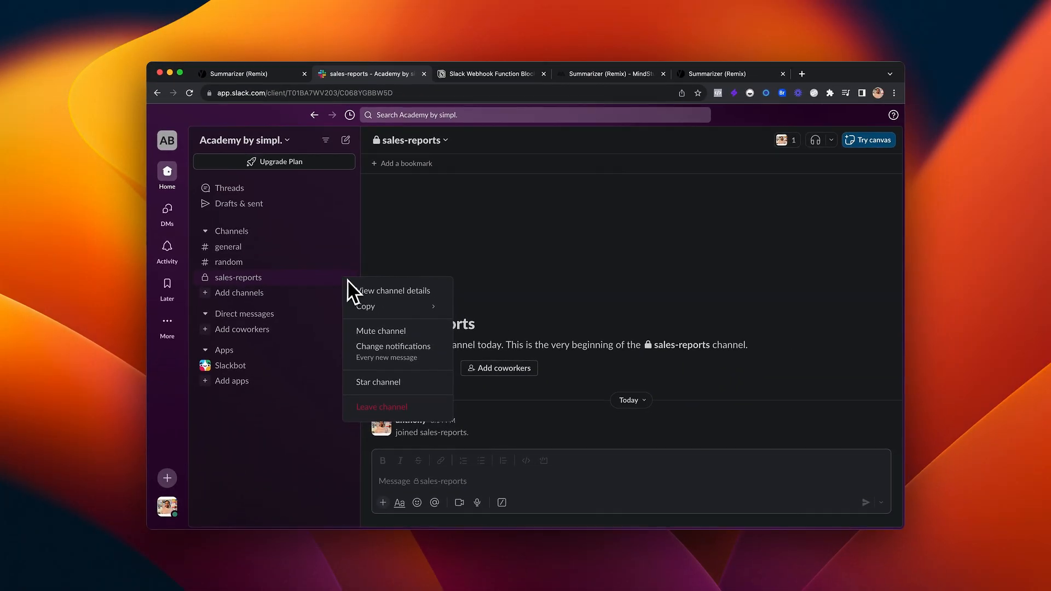
click(392, 290)
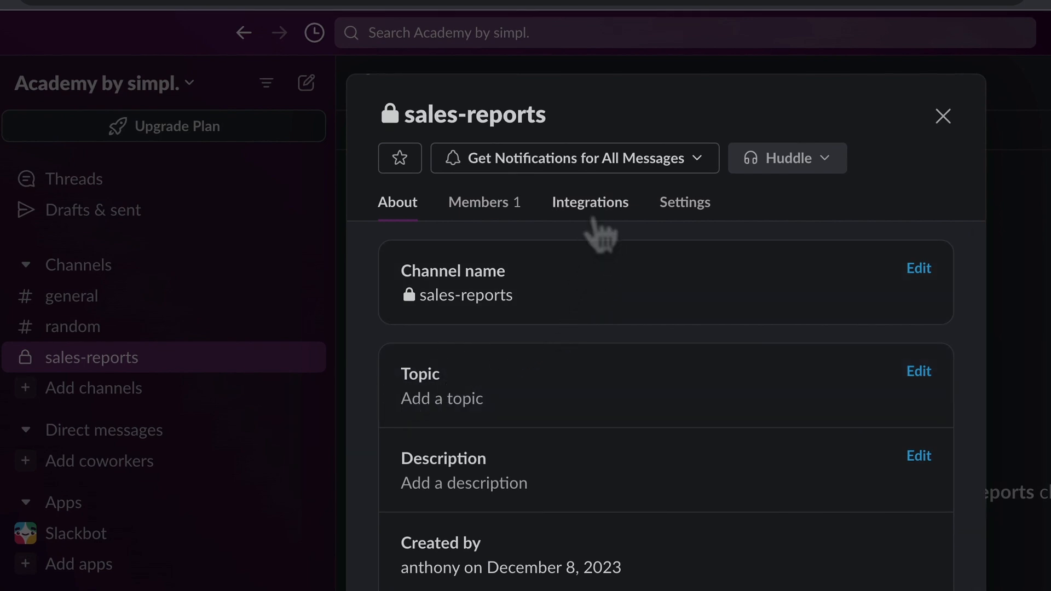
click(590, 202)
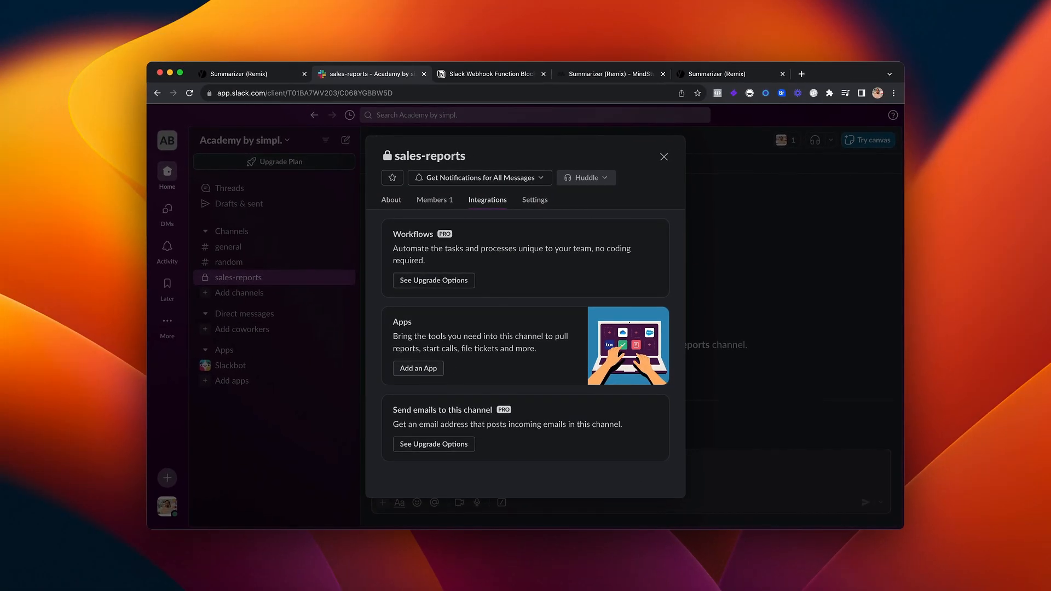
click(419, 368)
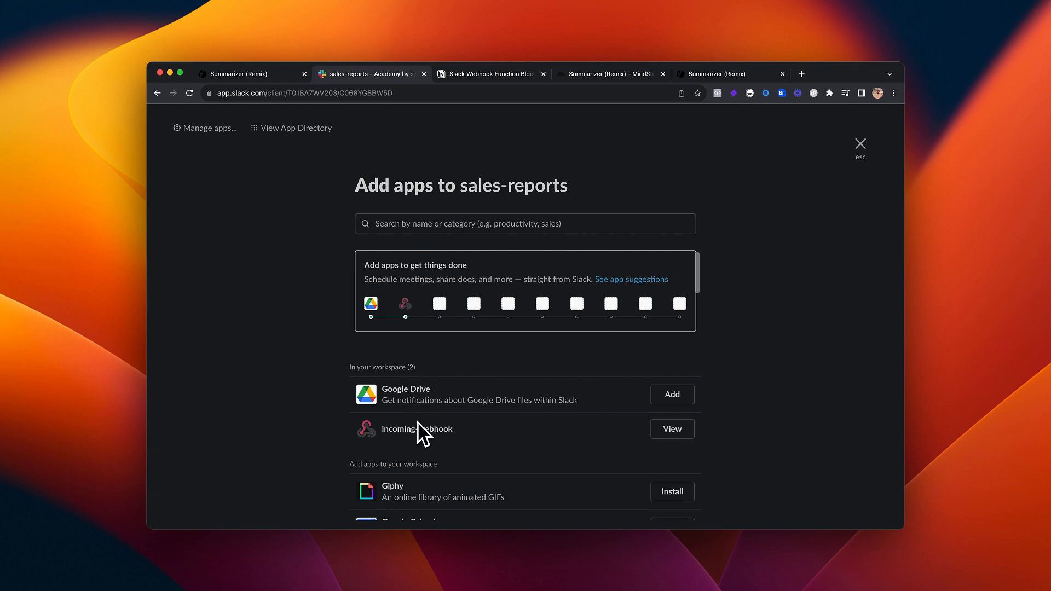
click(420, 224)
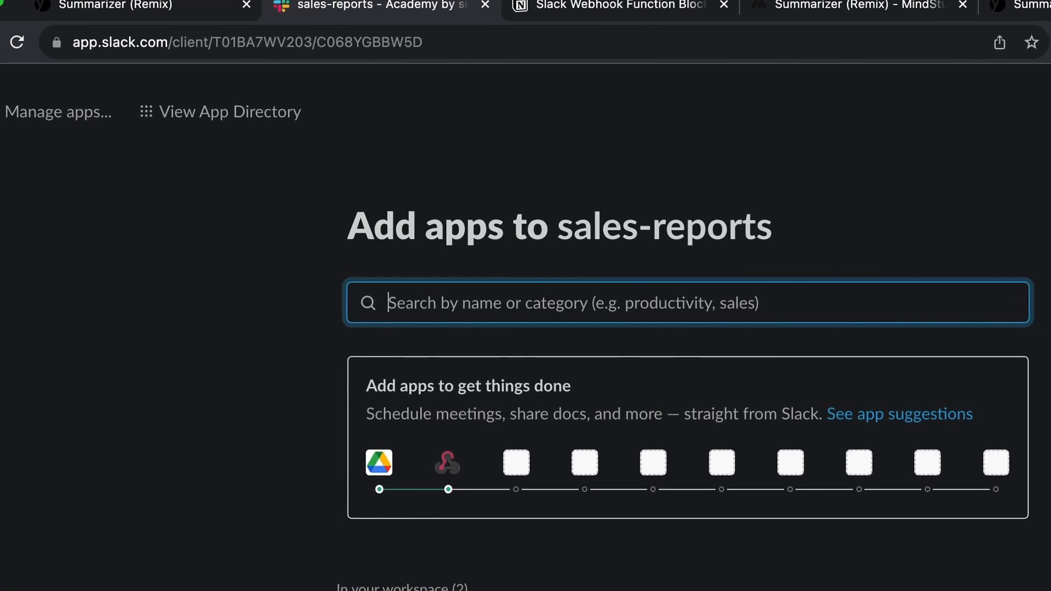
text(webhook)
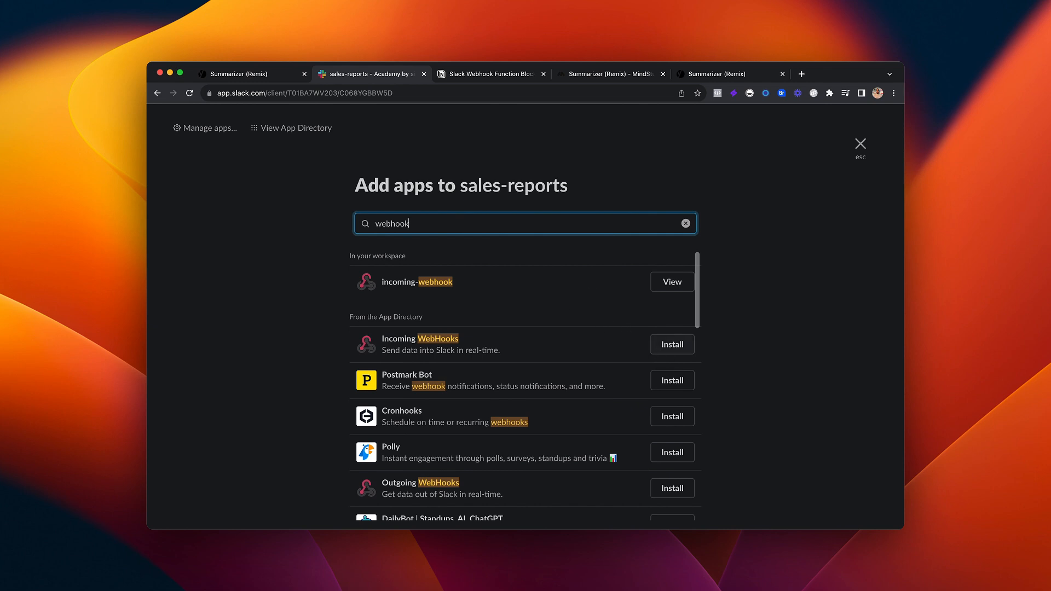
click(665, 351)
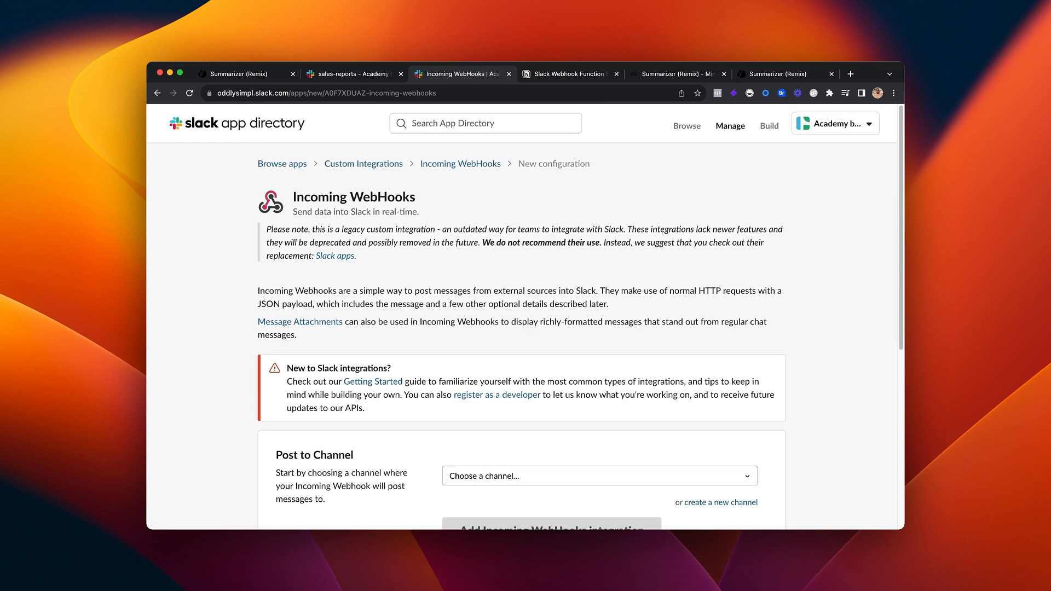
- Add the Incoming WebHooks integration with sales-reports as its posting channel, and check that channel for the added integration
scroll(524, 317, down, 4)
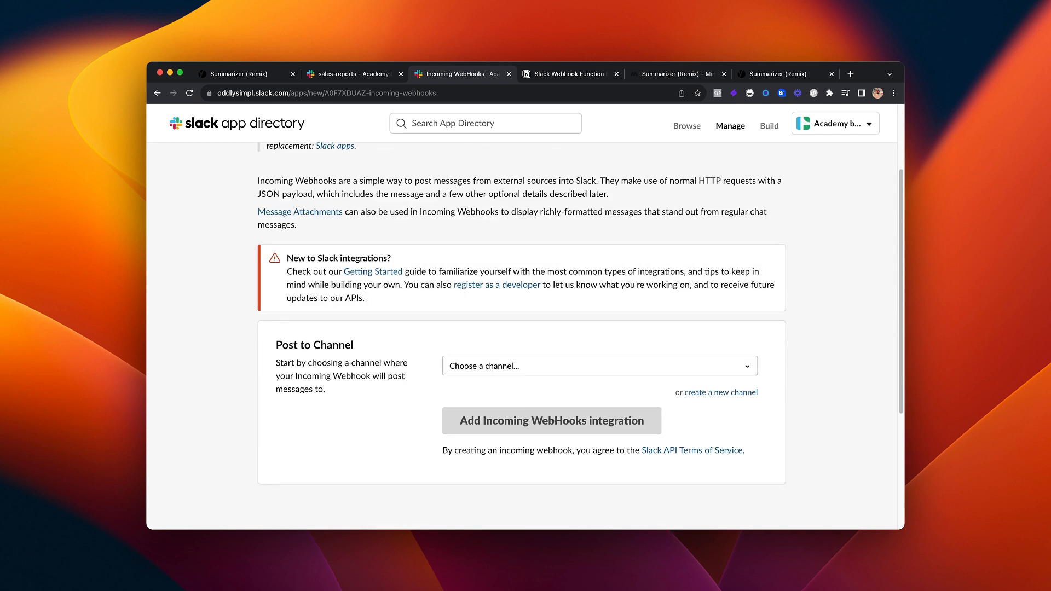
click(599, 365)
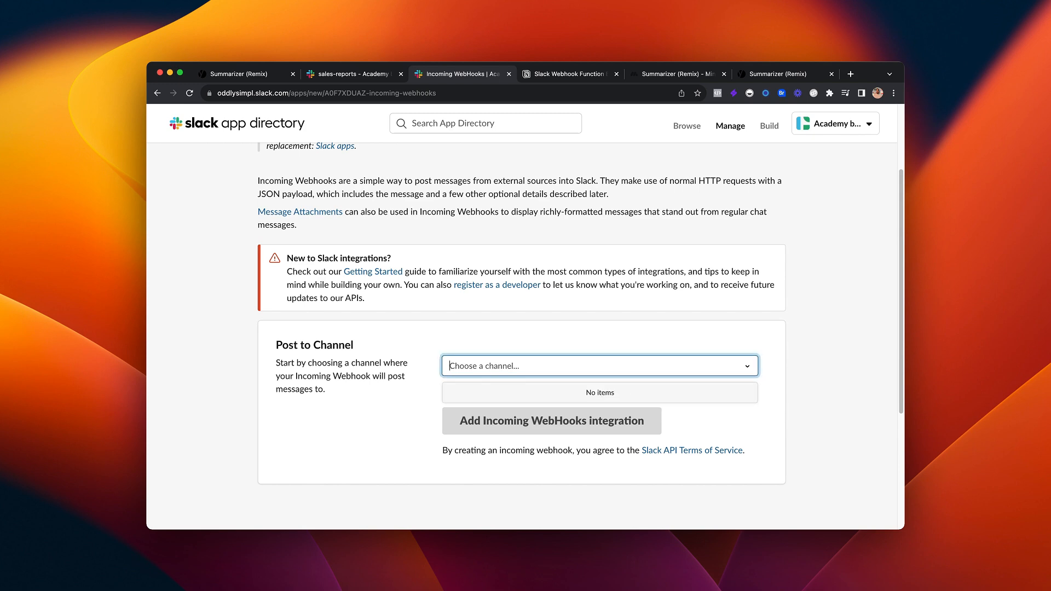
text(sales)
click(491, 392)
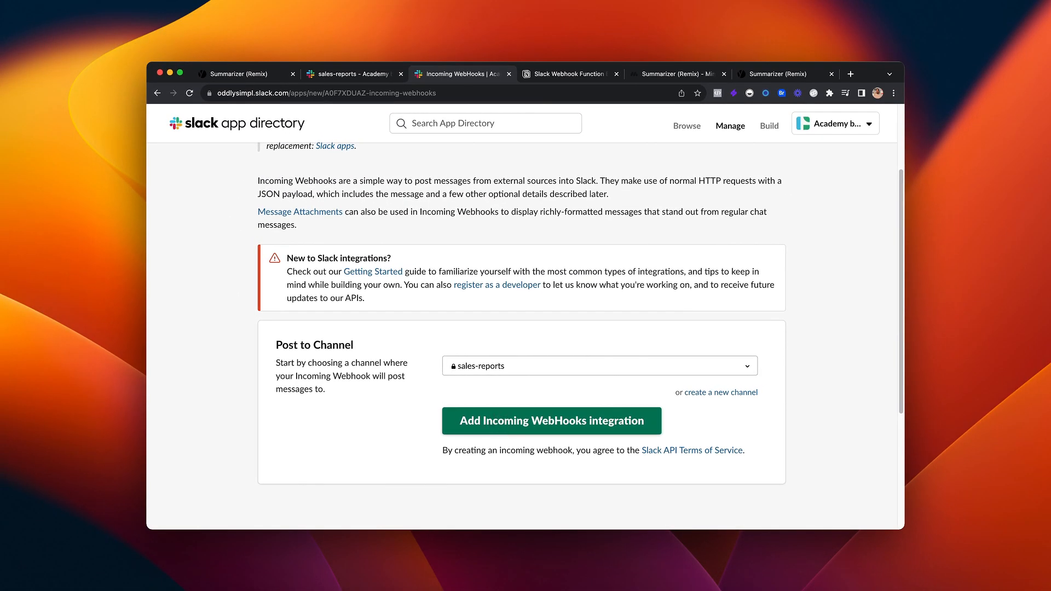
click(551, 421)
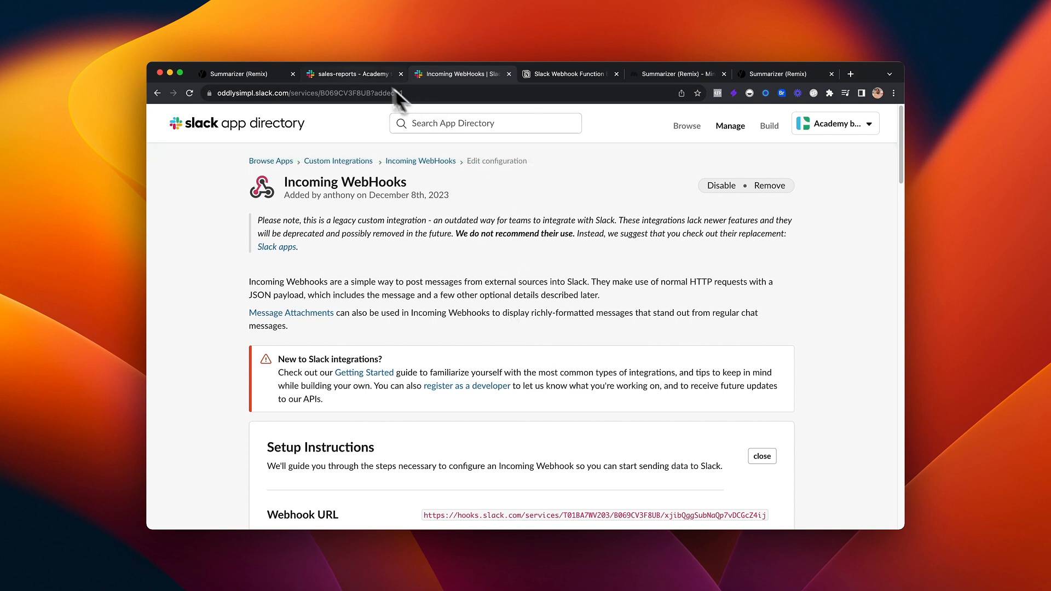
click(358, 76)
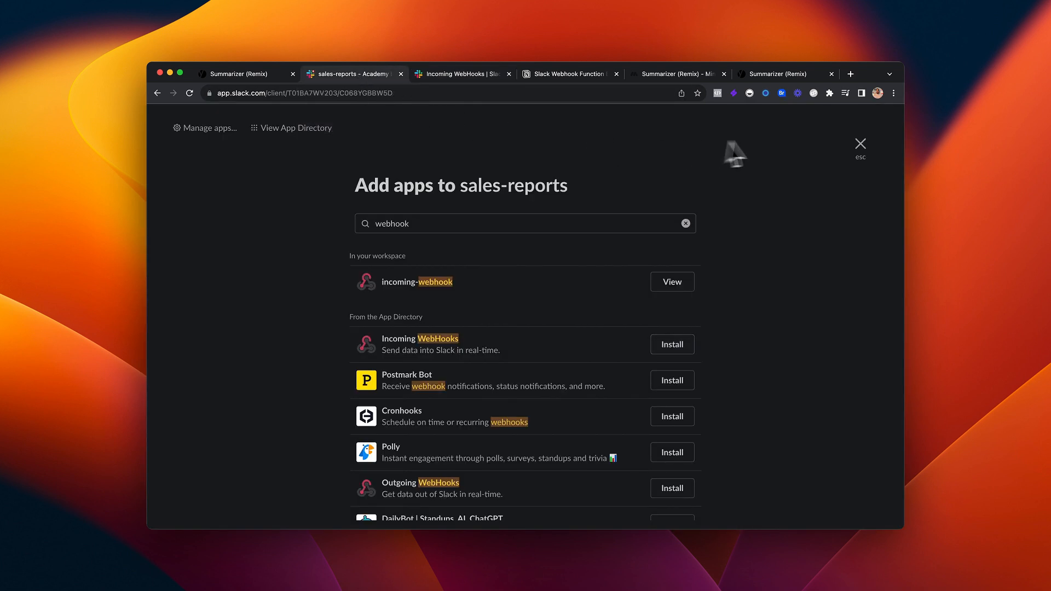
click(845, 154)
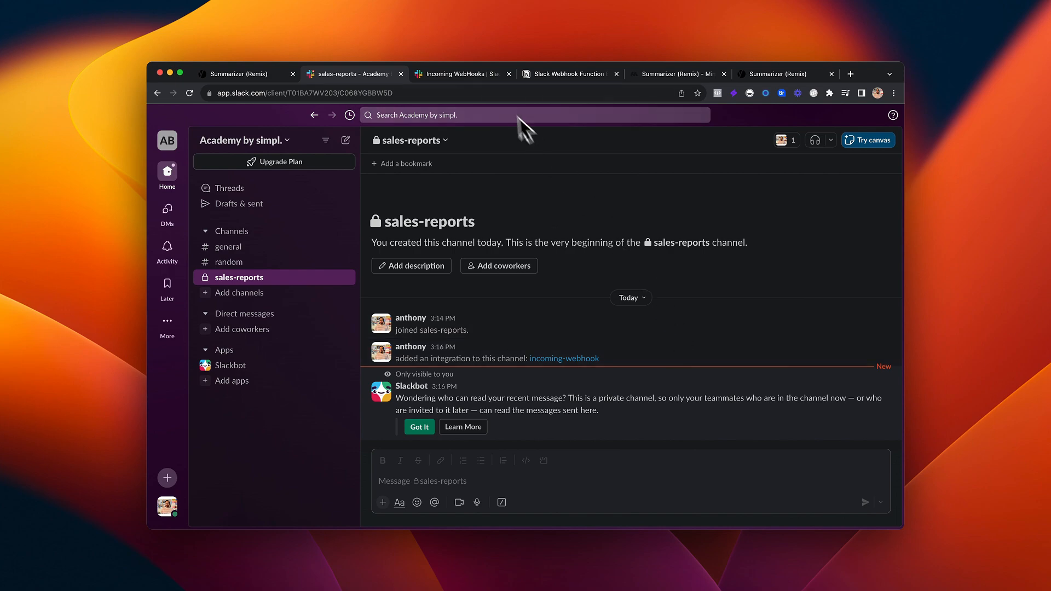
- Copy the webhook URL from the integration settings of the new Incoming WebHooks configuration
click(478, 76)
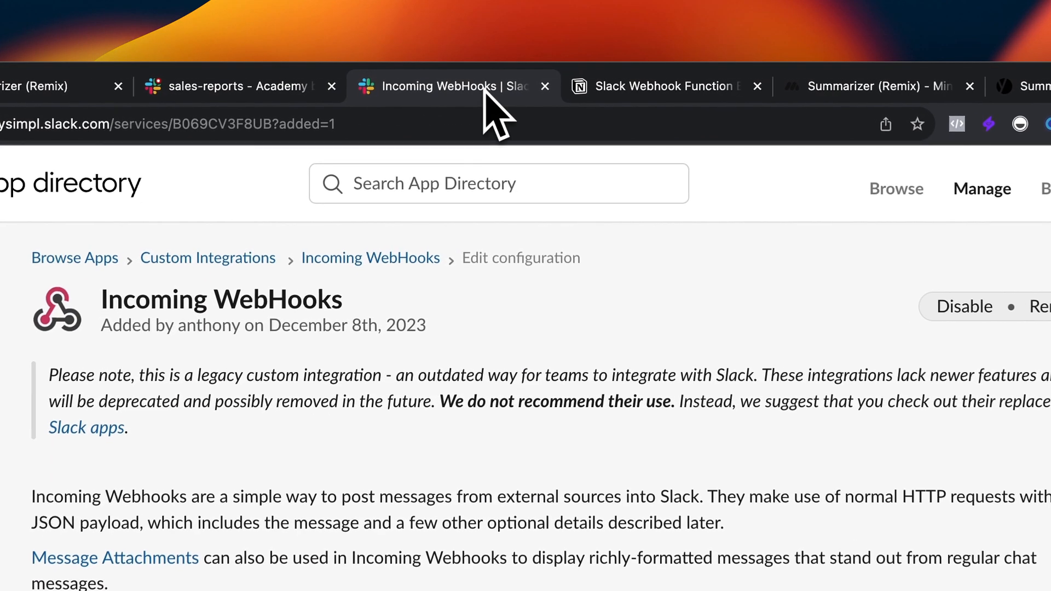
scroll(506, 399, down, 2)
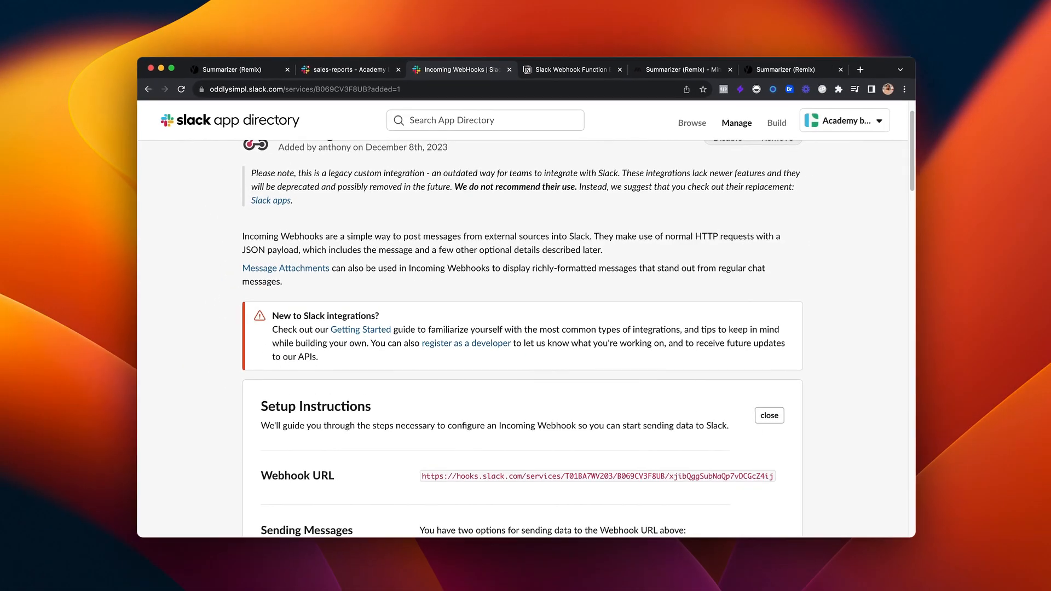
scroll(525, 329, down, 3)
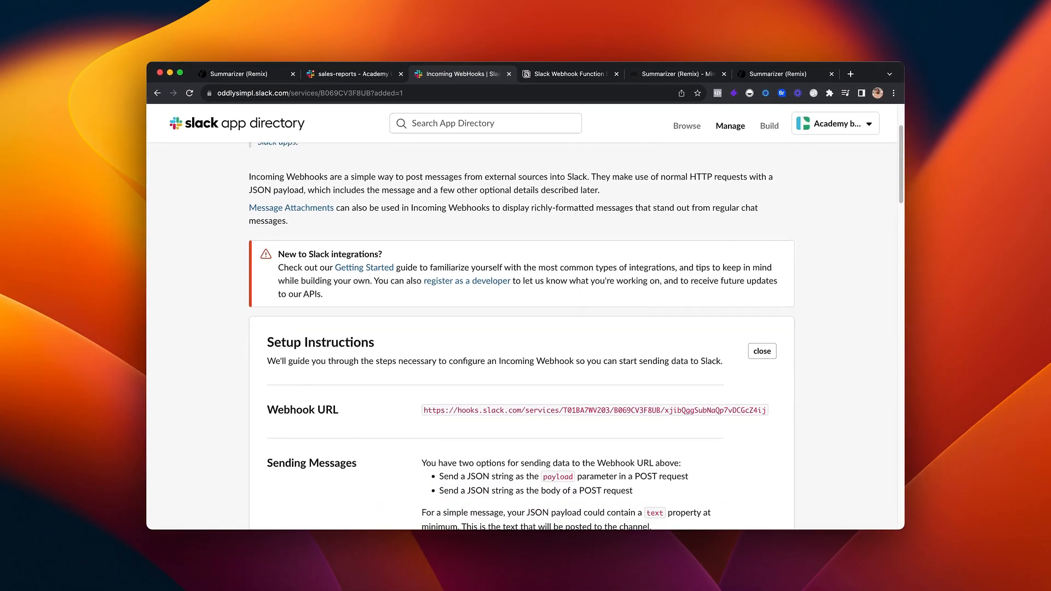
scroll(486, 293, down, 3)
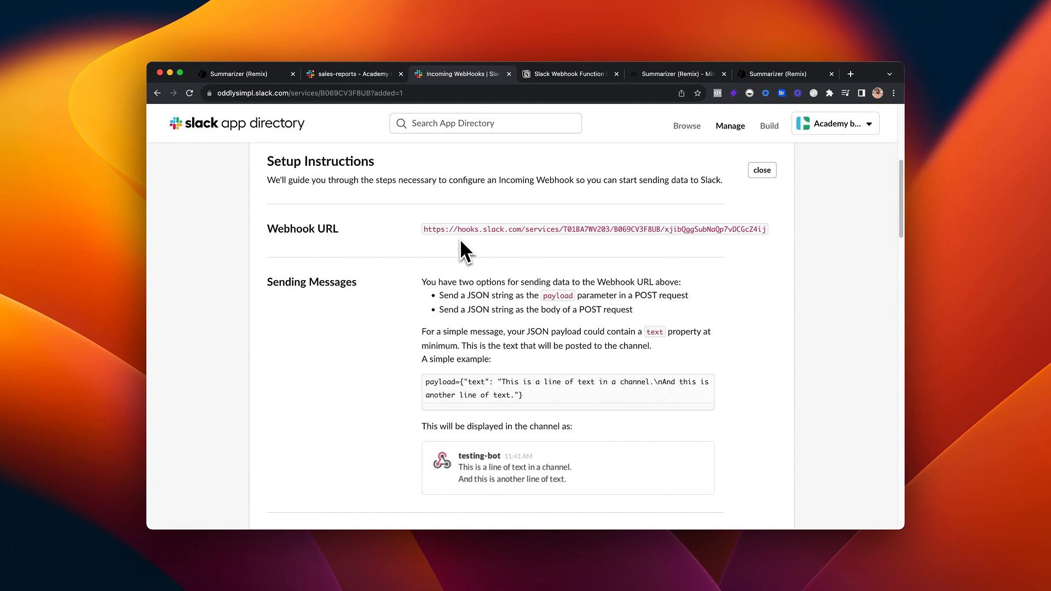
scroll(472, 231, down, 5)
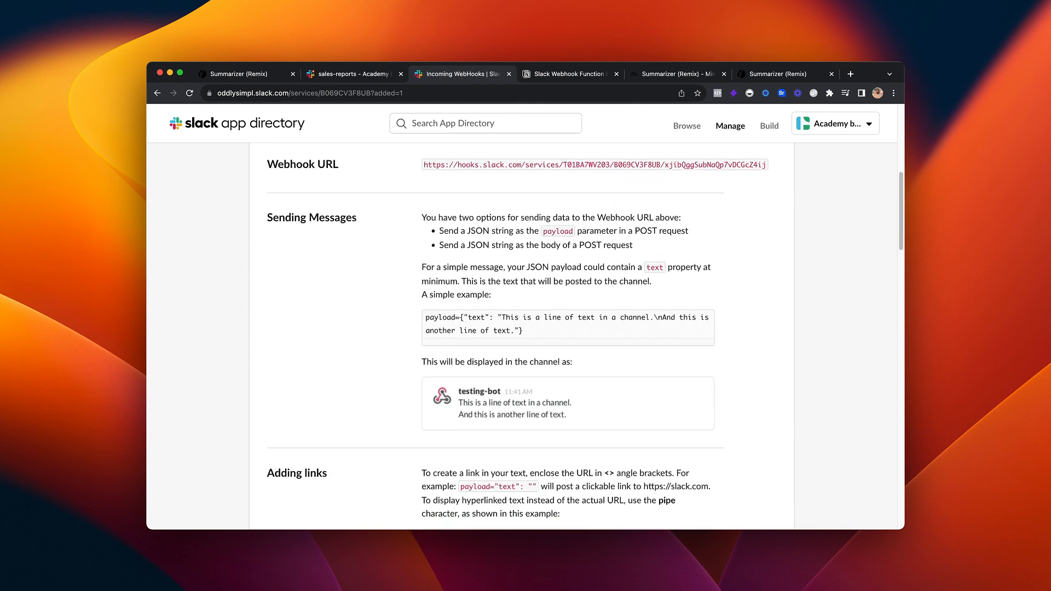
scroll(526, 328, down, 10)
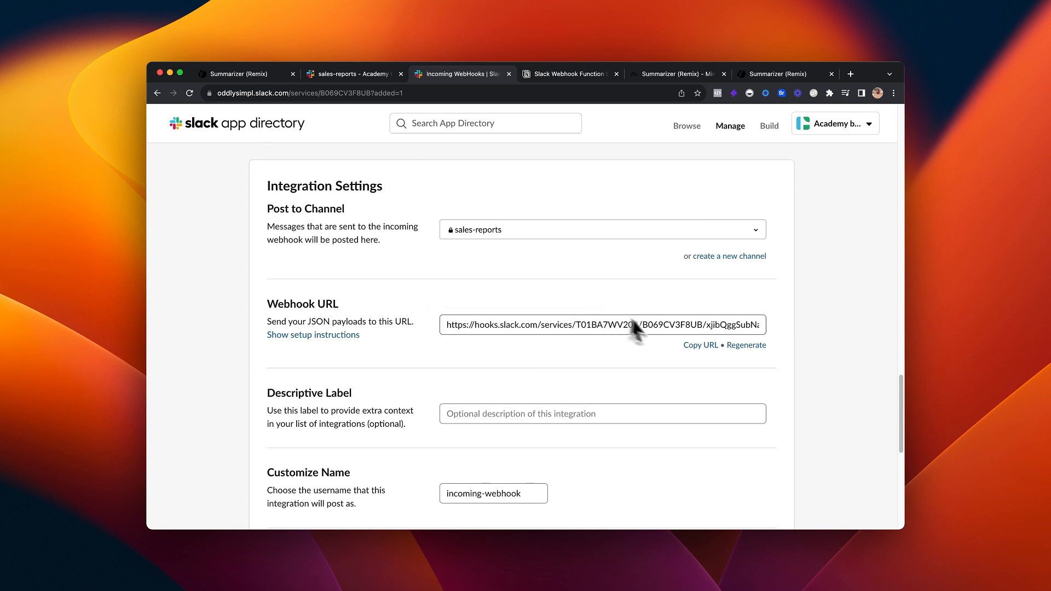
click(700, 345)
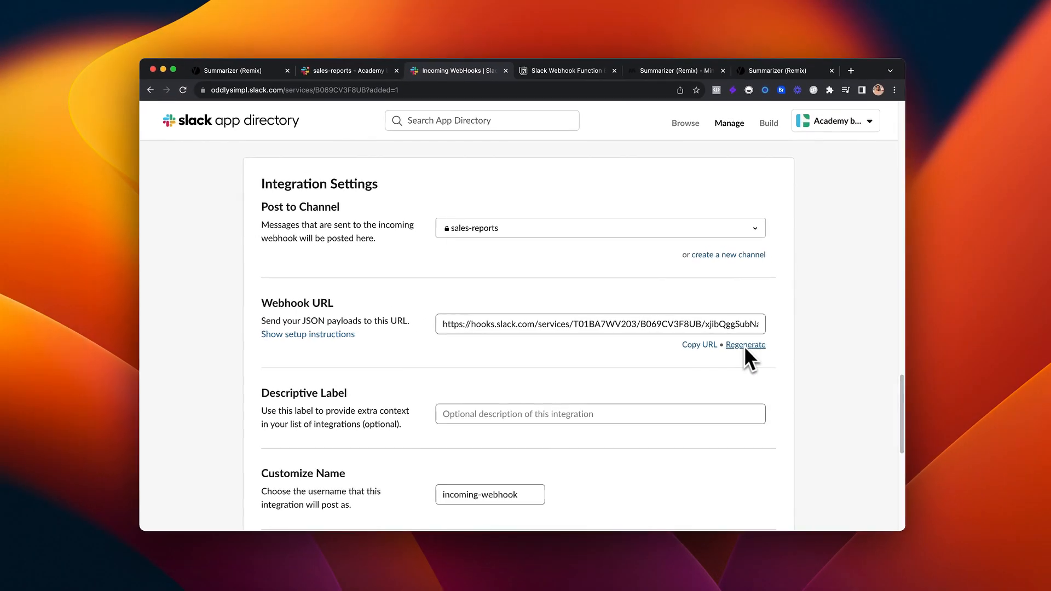
- Customize the incoming webhook's name as sales bot and save the integration settings
scroll(638, 353, down, 3)
scroll(596, 392, down, 2)
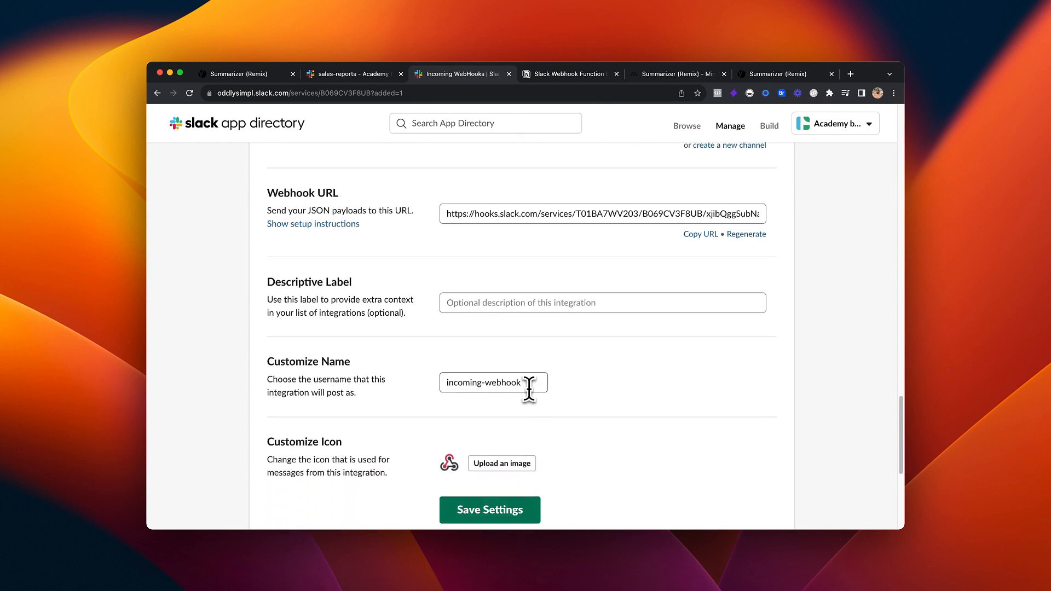
drag(530, 382, 426, 386)
text(sales bot)
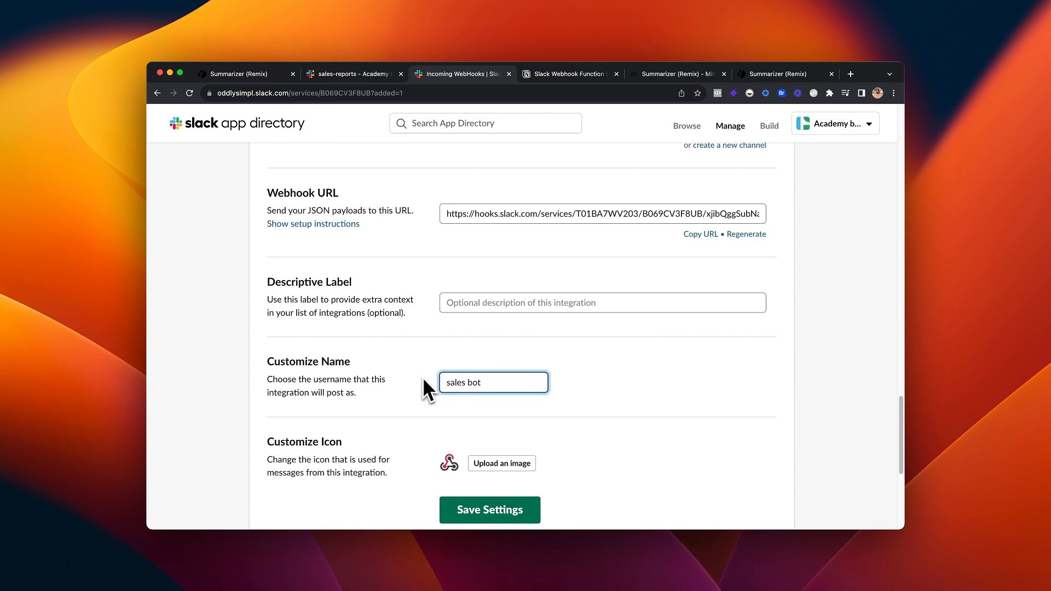
click(490, 510)
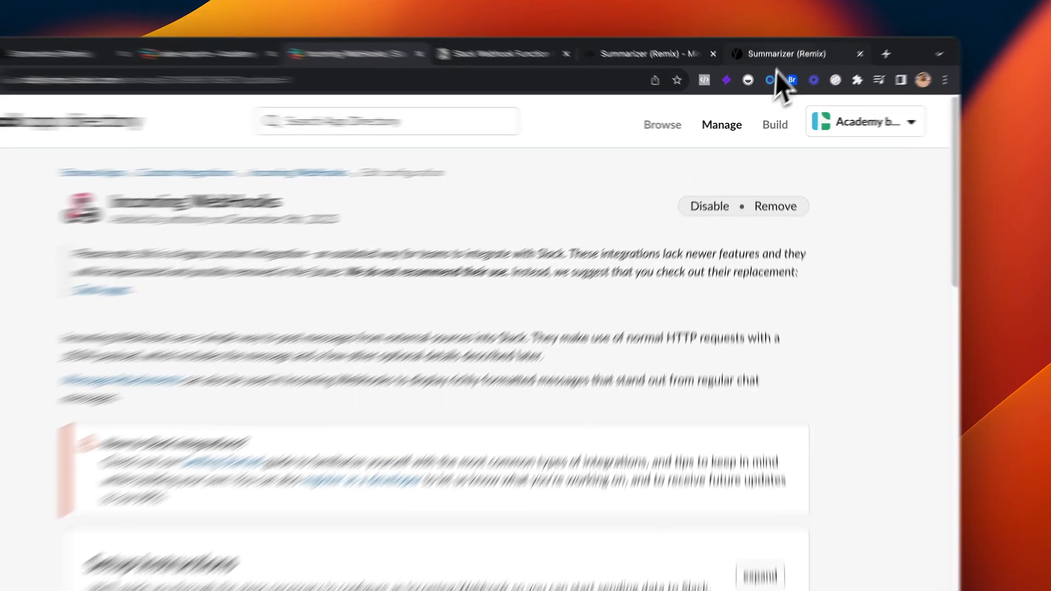
- Switch back to the MindStudio editor and paste the copied URL as the function block's Slack Webhook URL
click(778, 55)
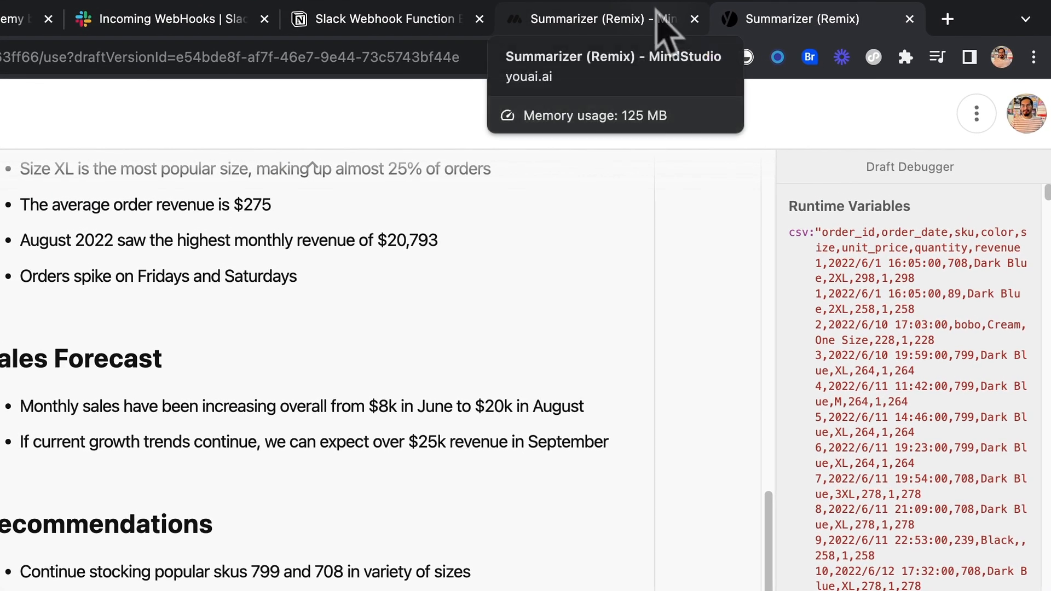
click(656, 12)
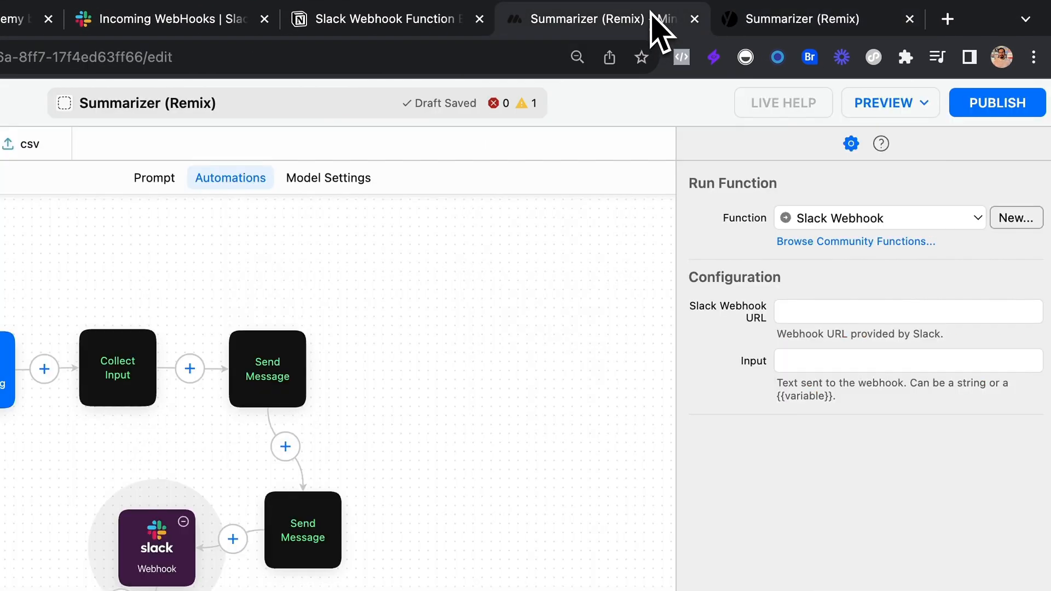
click(853, 312)
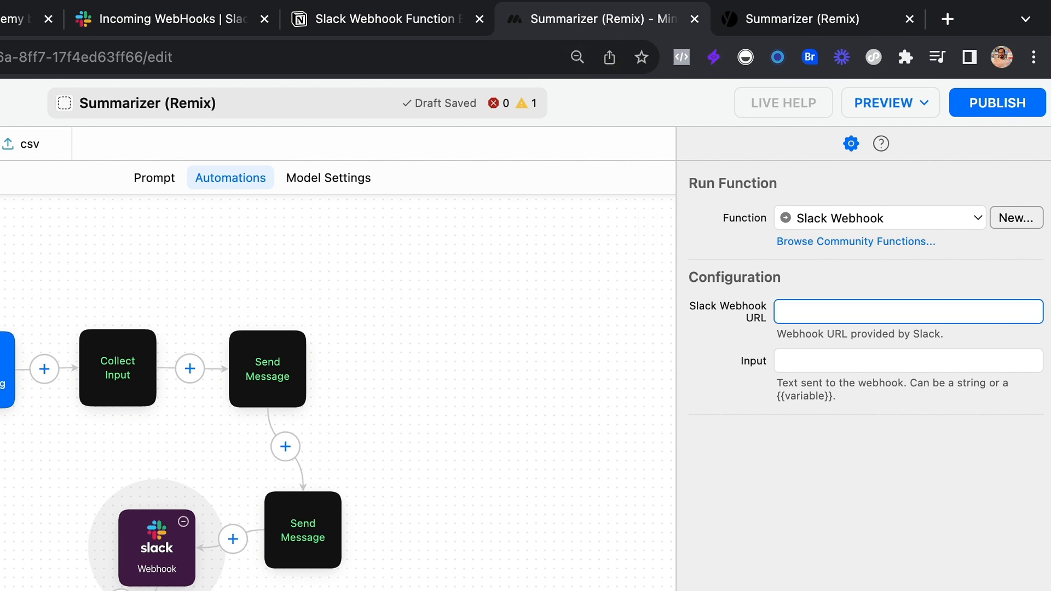
key(cmd+v)
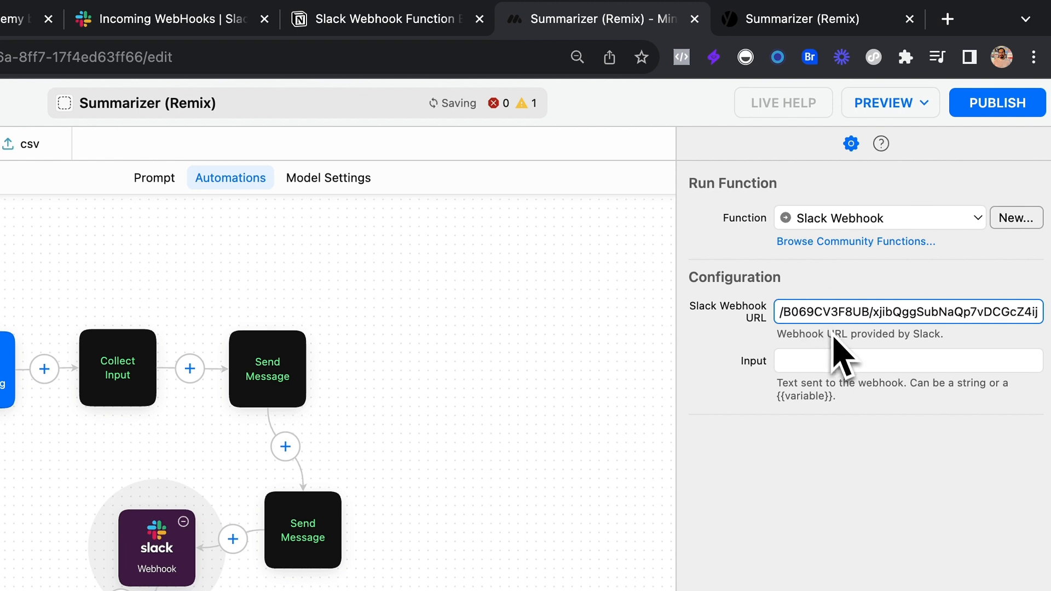
click(706, 323)
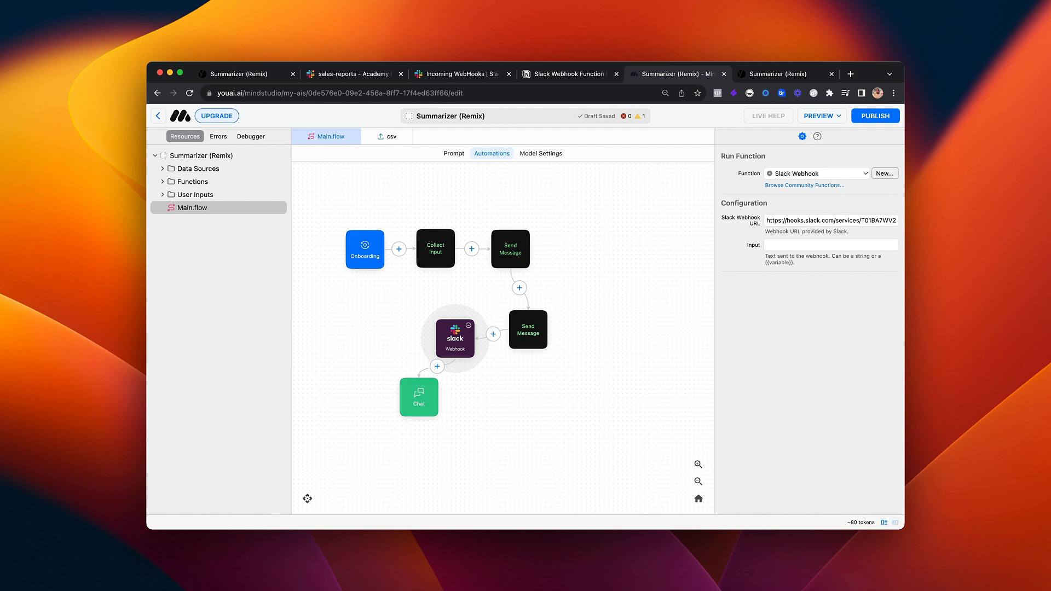
- Check the message variable in the second Send Message block and set the Slack Webhook block's input to {{output}}
click(523, 334)
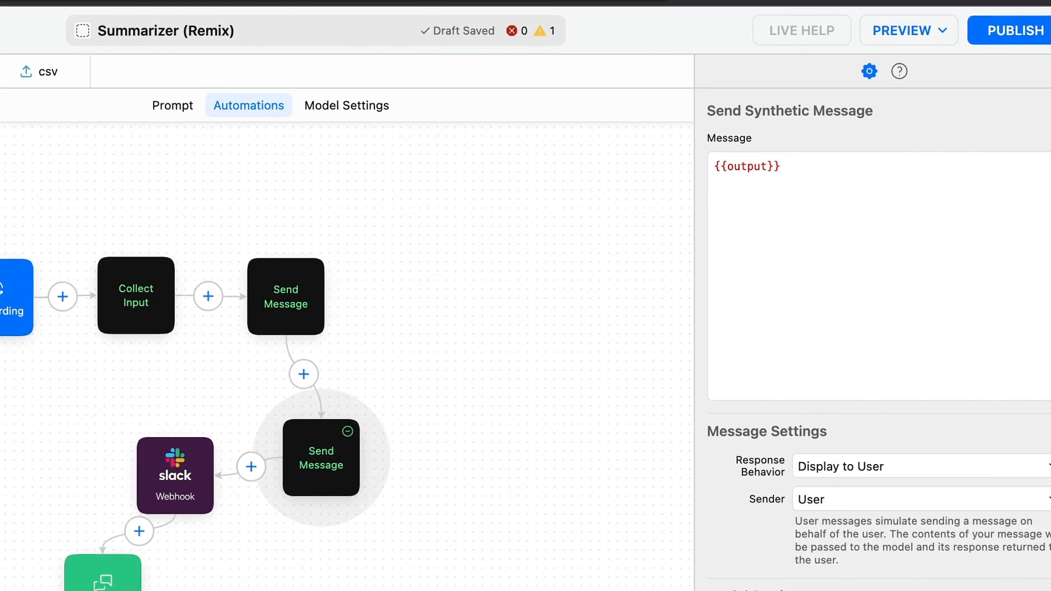
click(175, 471)
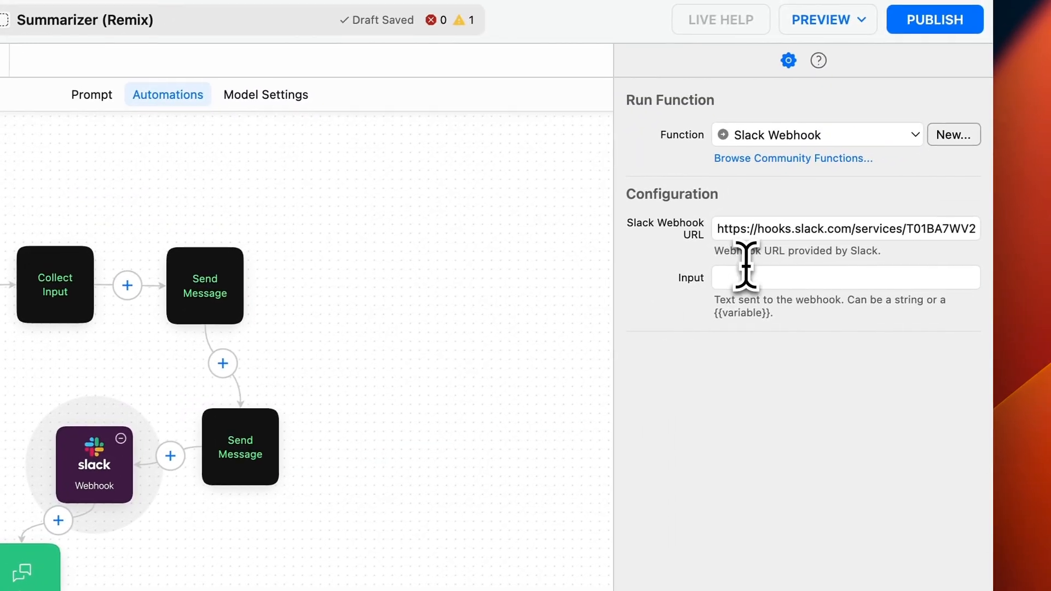
click(1040, 168)
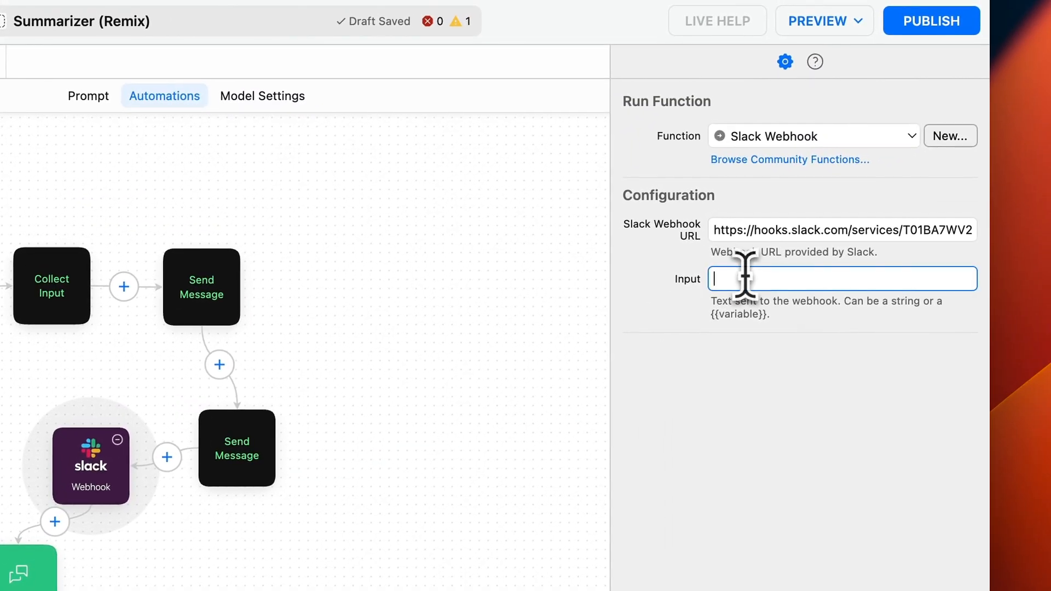
text({{out)
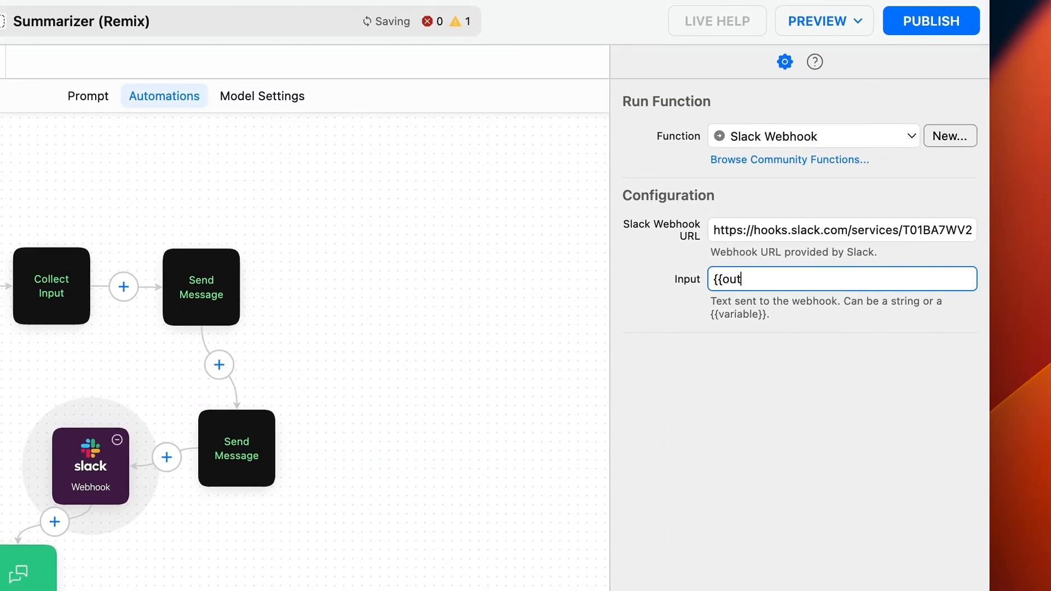
text(put)
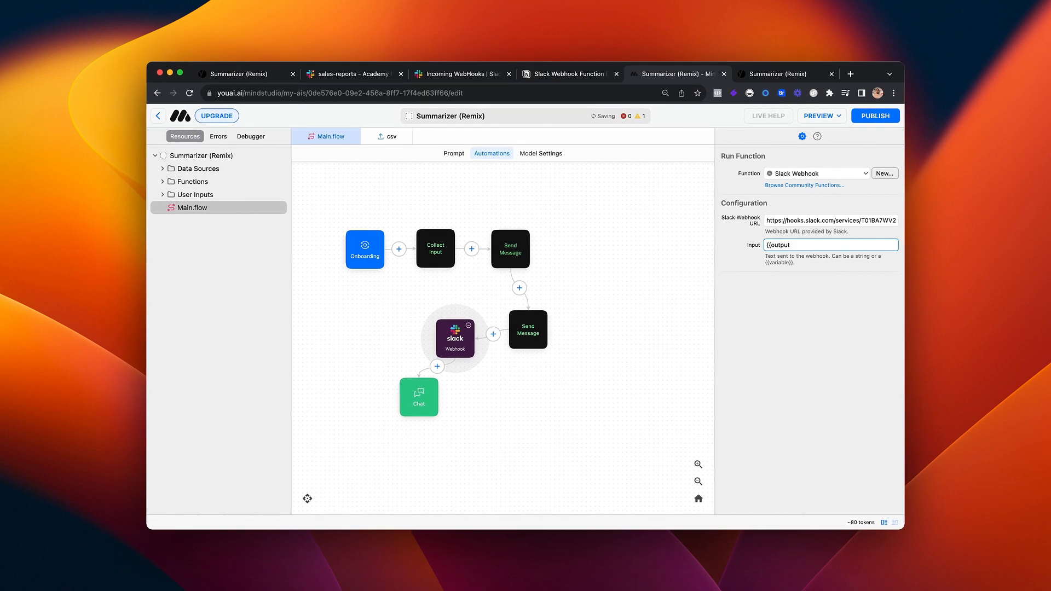
key(Return)
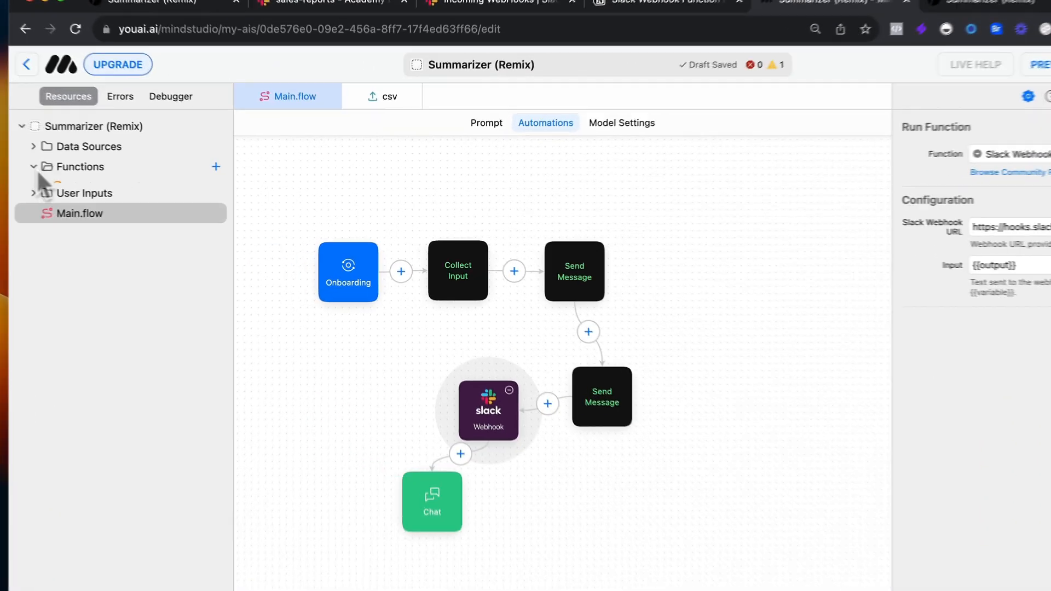
- Open the Slack Webhook function's test data and paste the copied webhook URL as the slack_webhook_url value
click(164, 182)
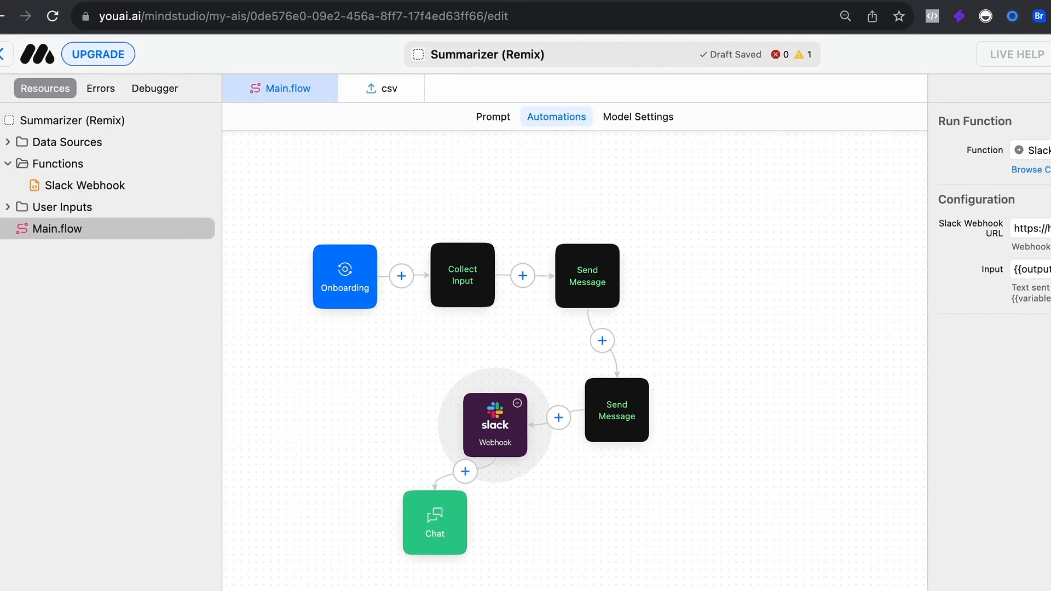
click(80, 187)
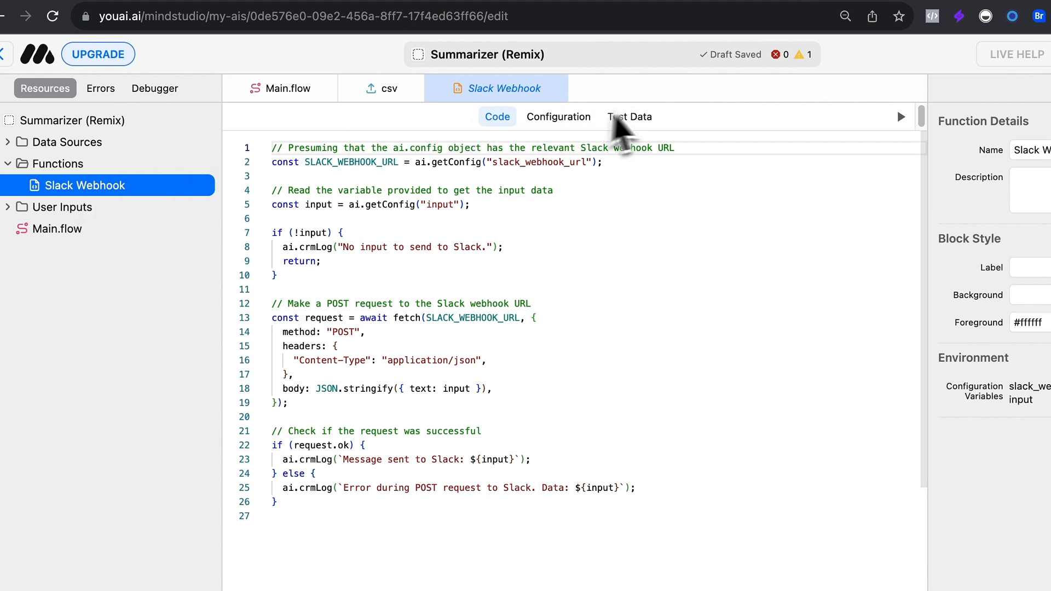
click(630, 117)
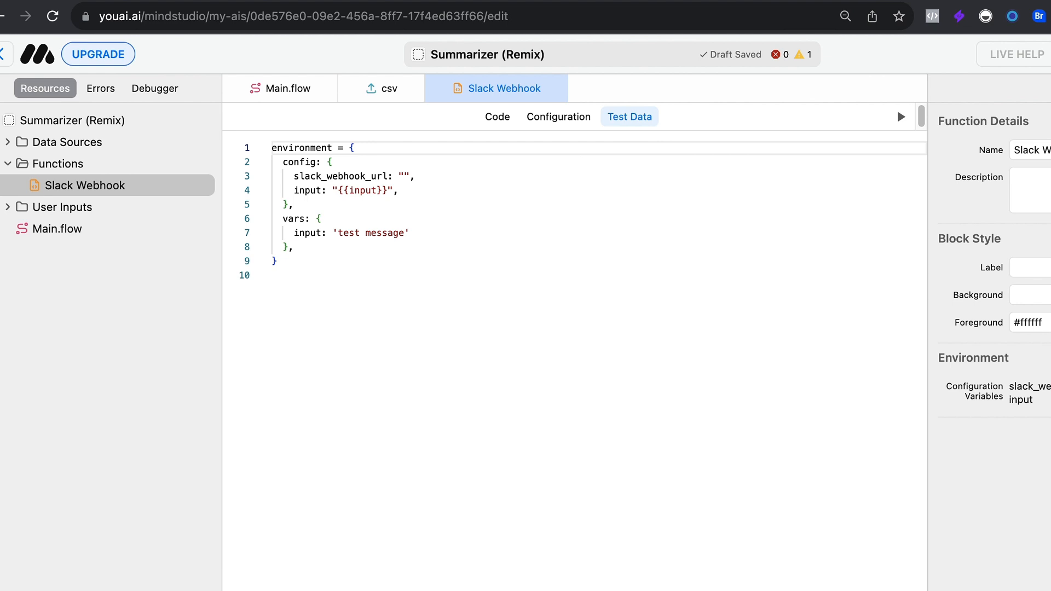
click(406, 176)
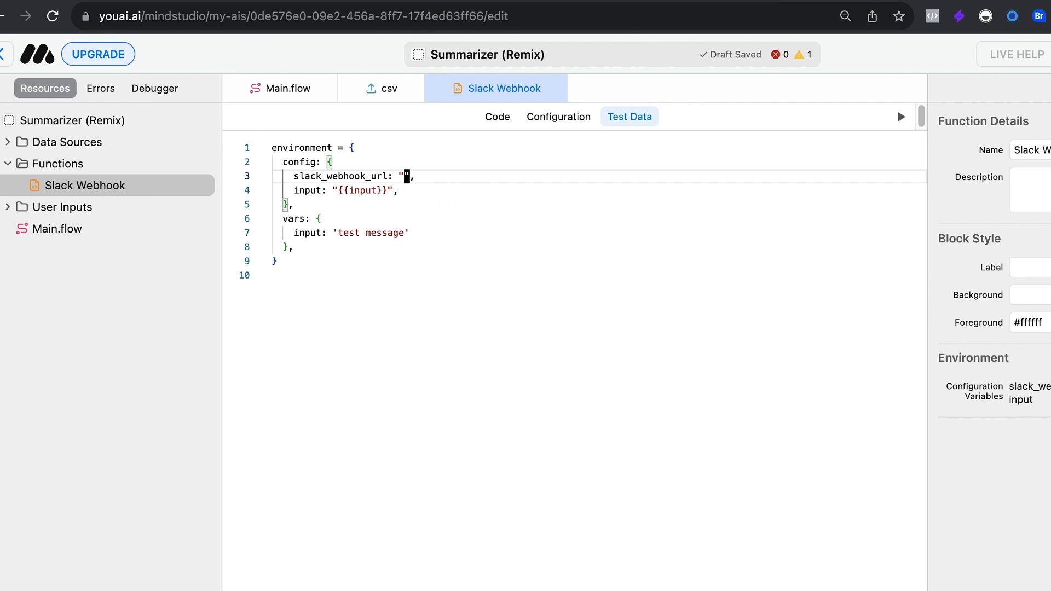
key(super+v)
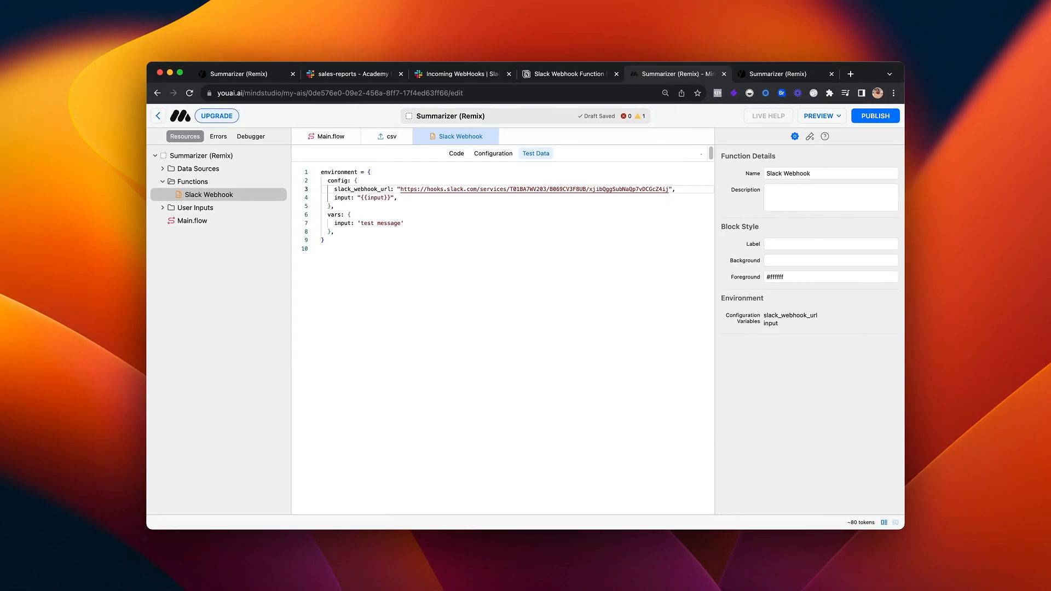
- Run the Slack Webhook function with its test data and check the sales-reports channel in Slack for the test message
click(696, 154)
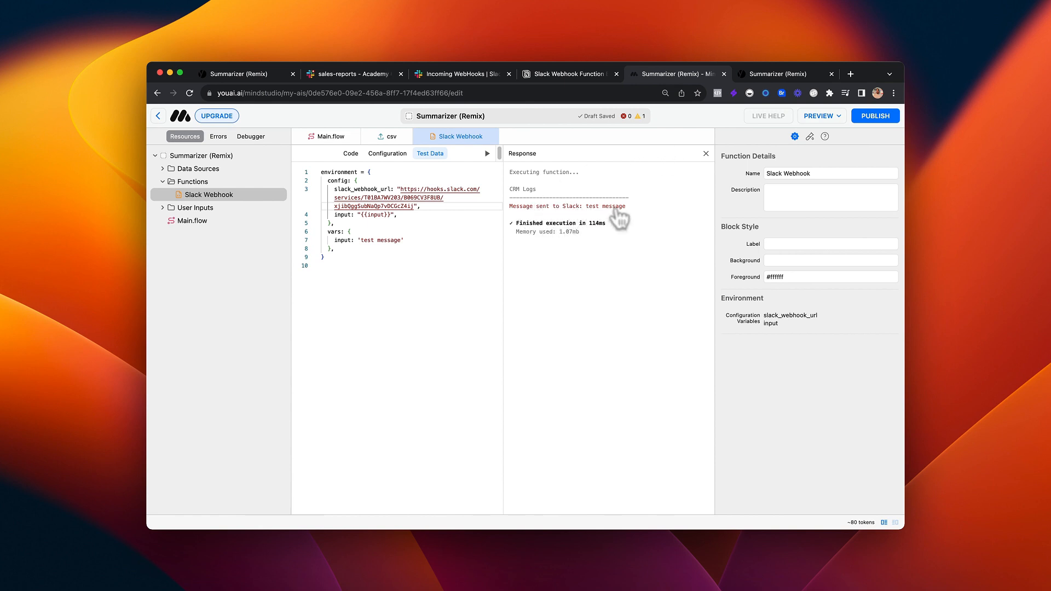
click(349, 80)
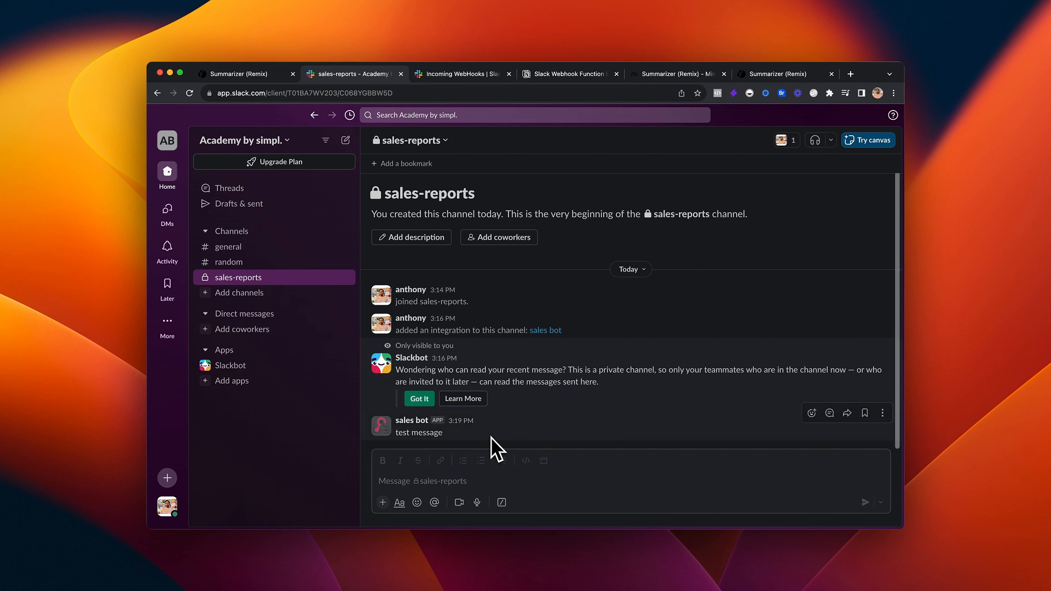
click(419, 422)
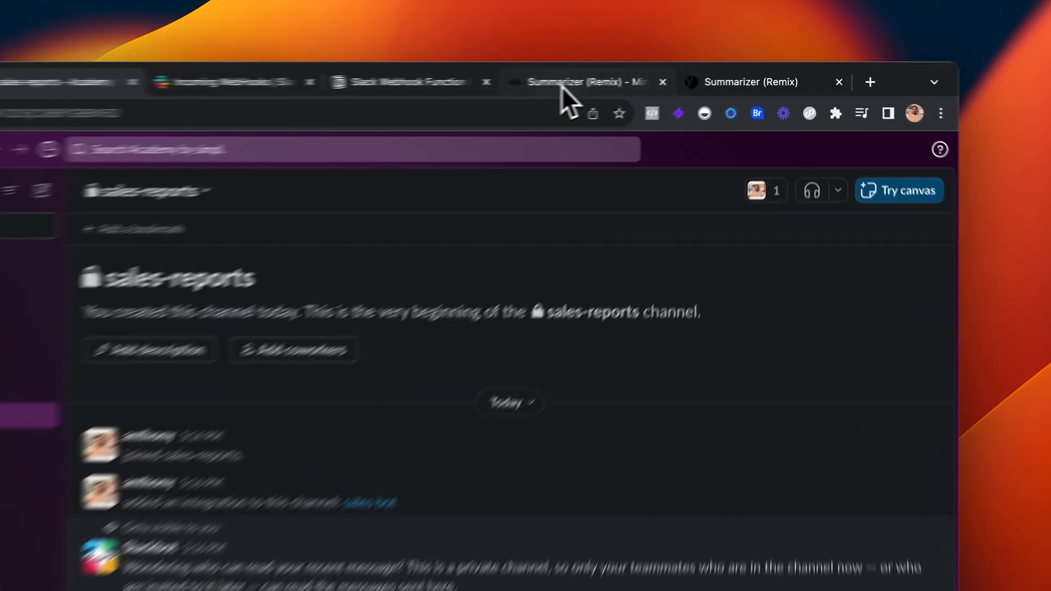
- Switch back to the MindStudio editor and publish the Summarizer (Remix) AI with the Free plan
click(663, 74)
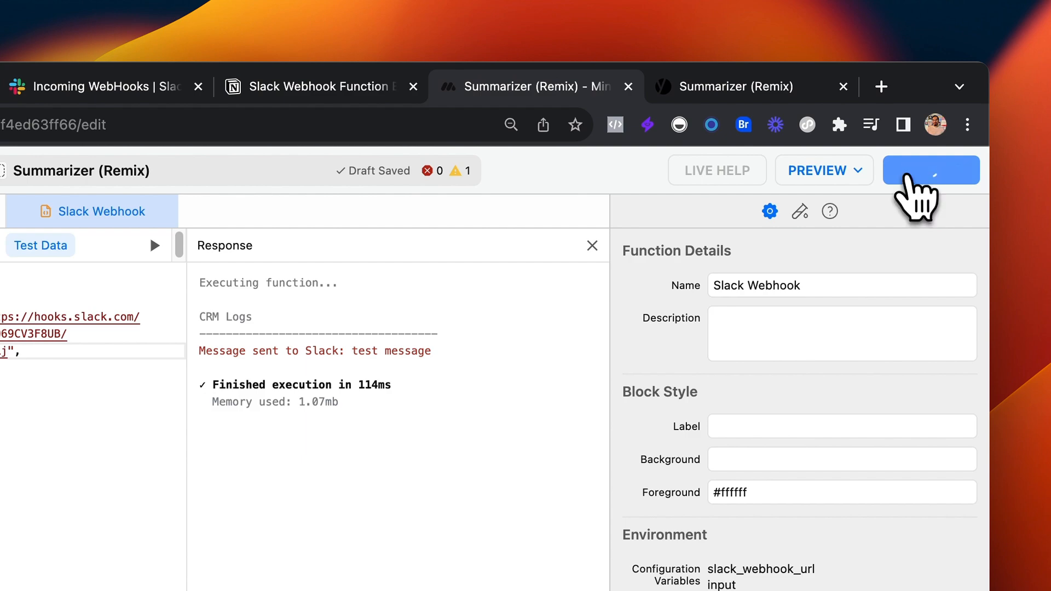
click(925, 171)
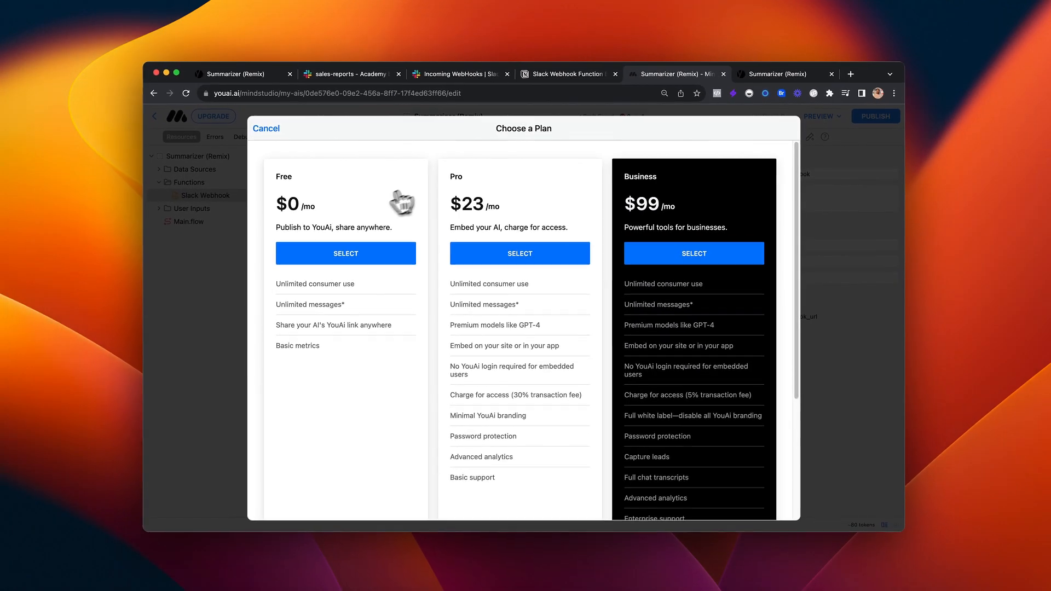
click(303, 269)
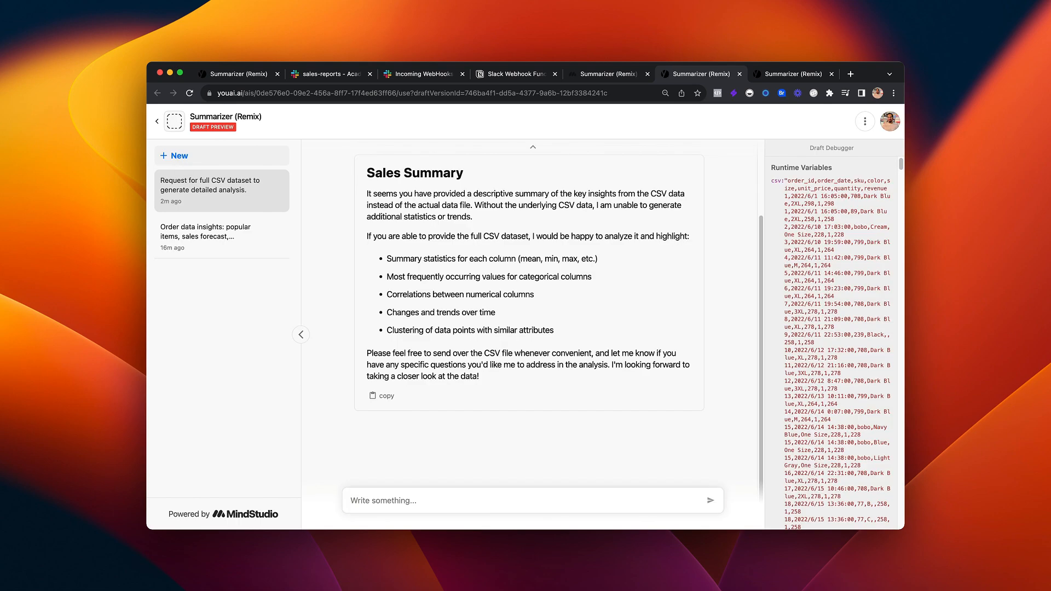
- Start a new run in the Summarizer draft preview and review the generated CSV summary from its heading through the sales forecast
click(174, 156)
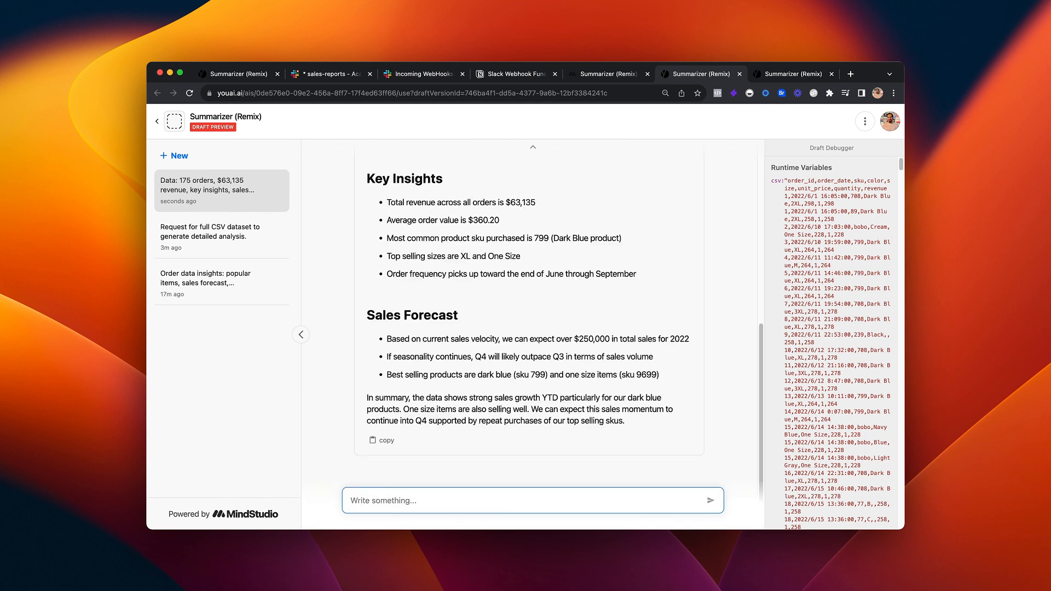
scroll(531, 312, up, 2)
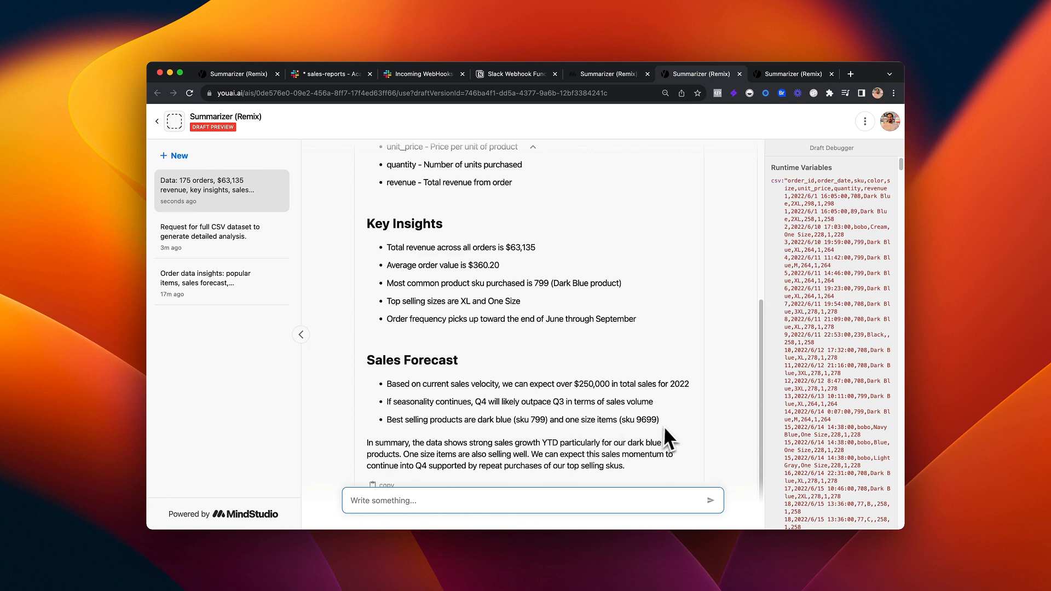
scroll(640, 436, up, 4)
scroll(538, 356, up, 5)
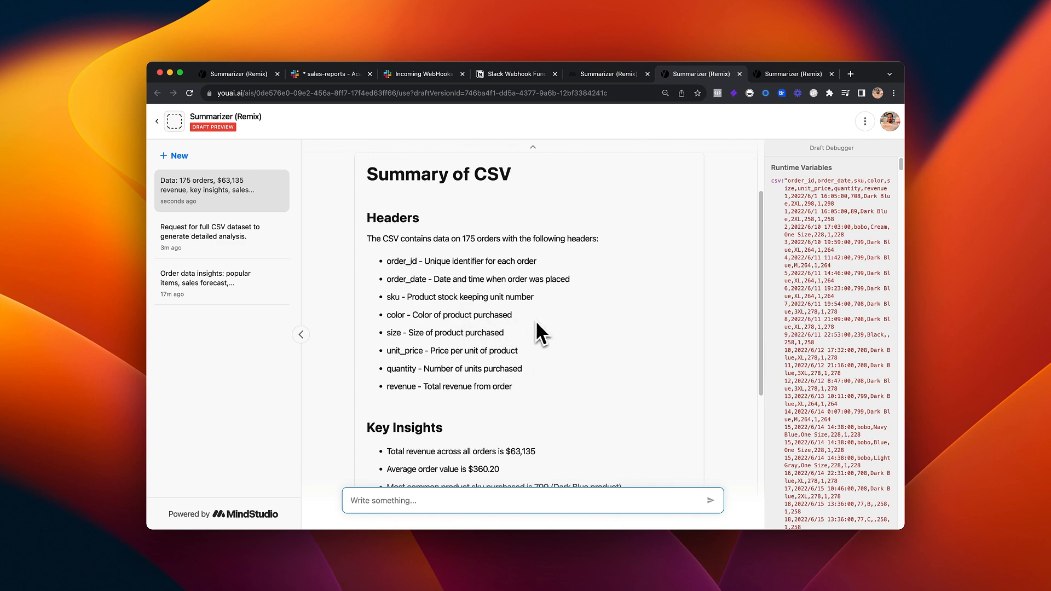
- Switch to Slack and check the sales-reports channel for the CSV summary posted by the automation
click(339, 74)
scroll(493, 329, down, 10)
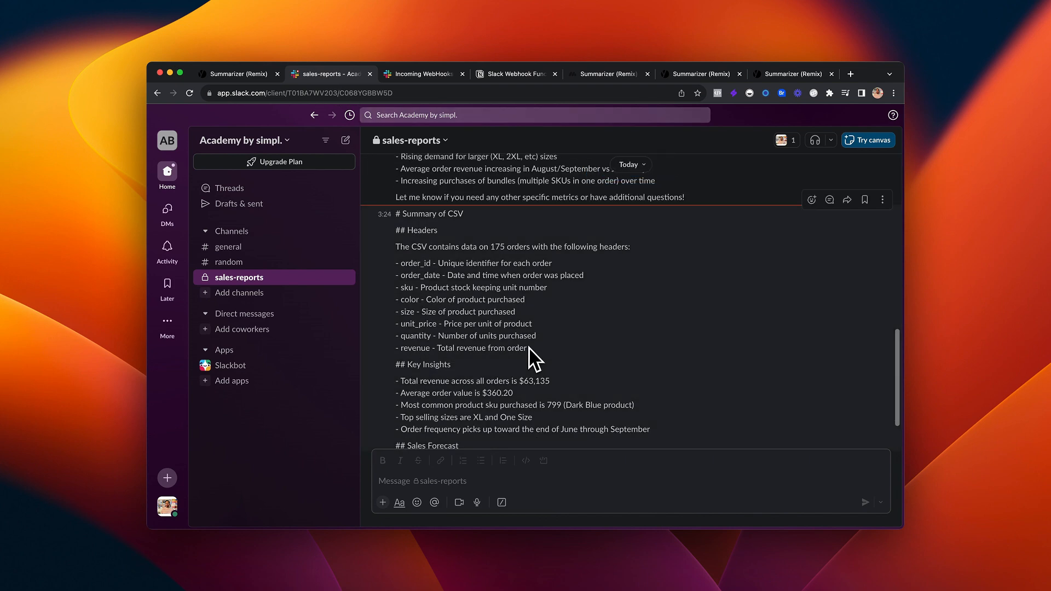
scroll(528, 347, down, 4)
- Review the automation flow in the MindStudio editor and the Slack Webhook Function Block Use-Cases page in Notion
key(super+5)
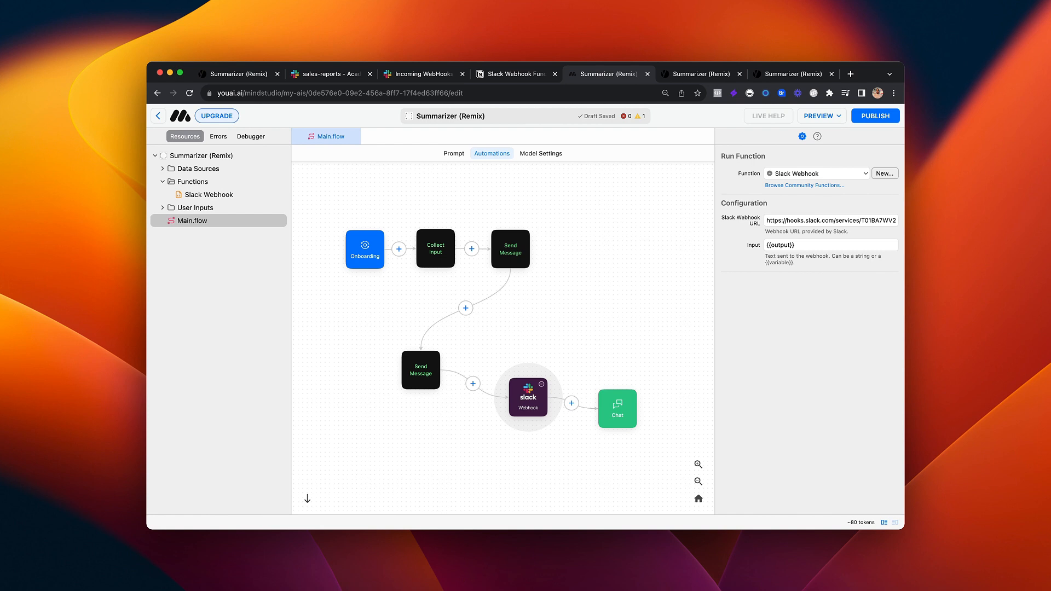
key(super+4)
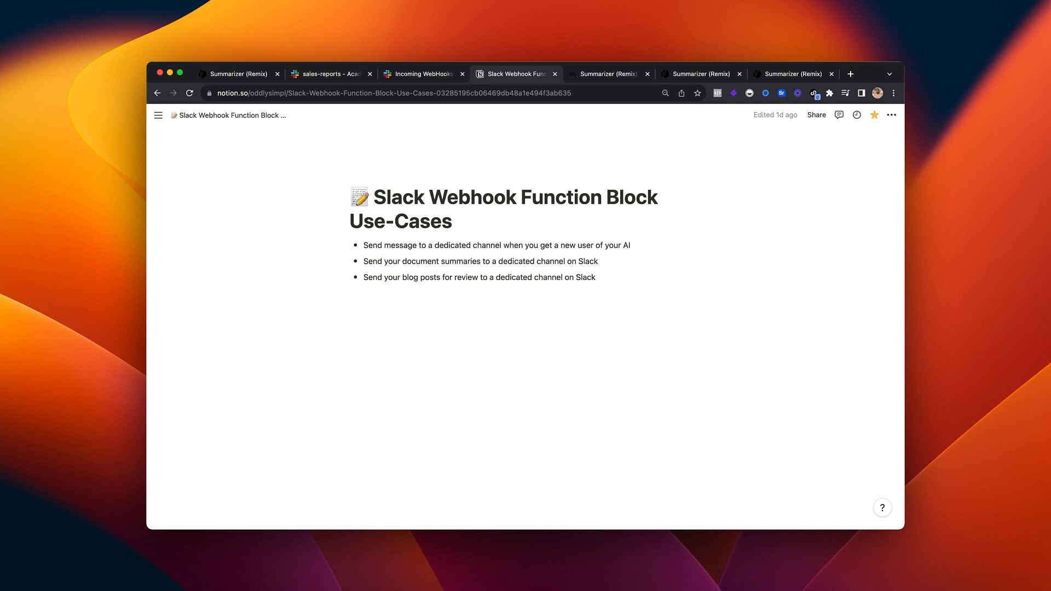
key(ctrl+Tab)
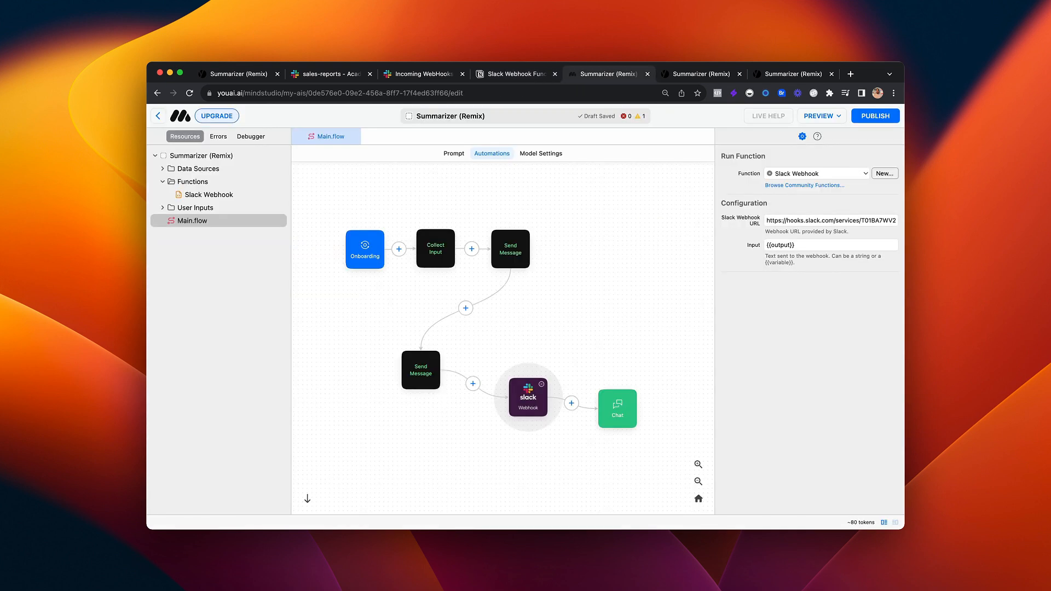